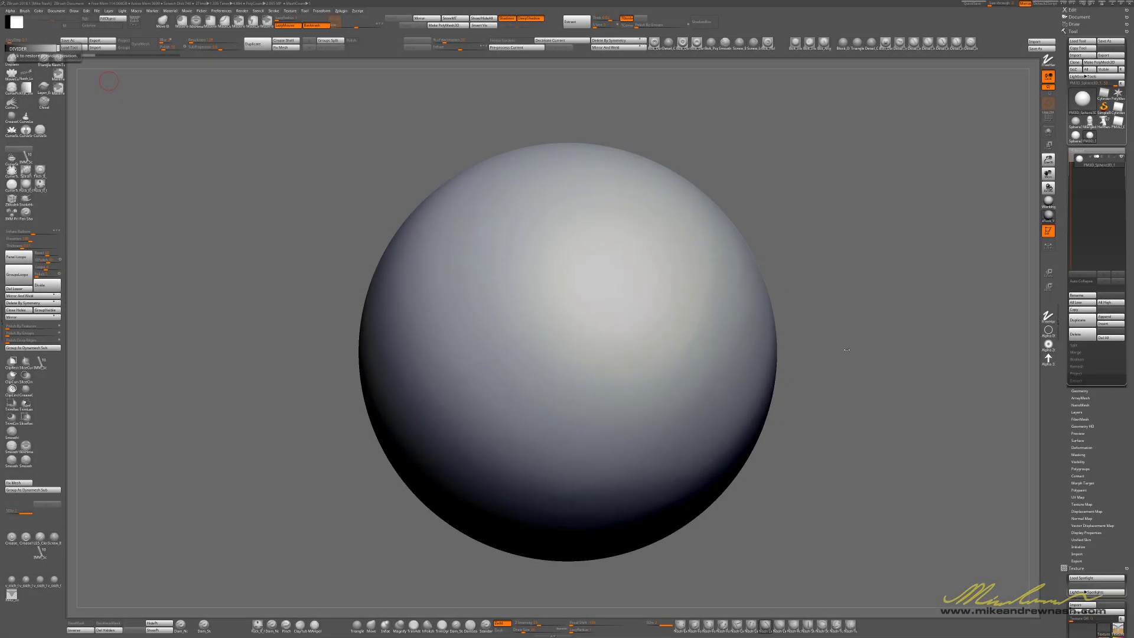
Zoom, pan and frame the sphere so it fills the canvas.
mouse_move(847, 350)
left_mouse_down("alt")
mouse_move(887, 398)
mouse_move(560, 293)
left_mouse_up("alt")
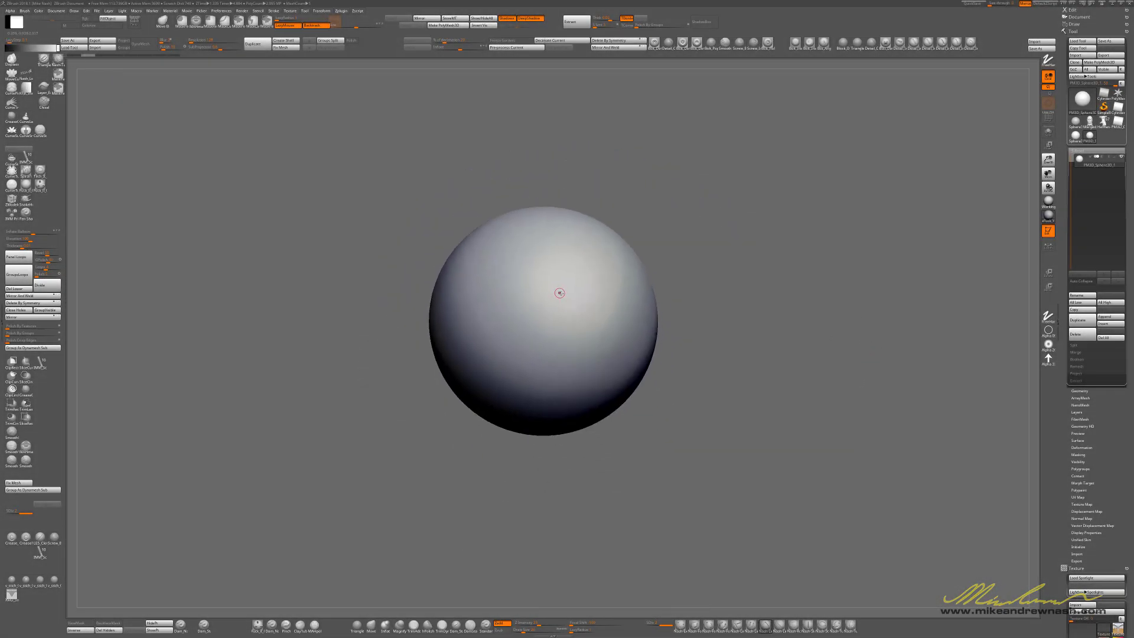
key("f")
left_click_drag(881, 391, 850, 484, "alt")
left_click_drag(802, 351, 522, 279, "alt")
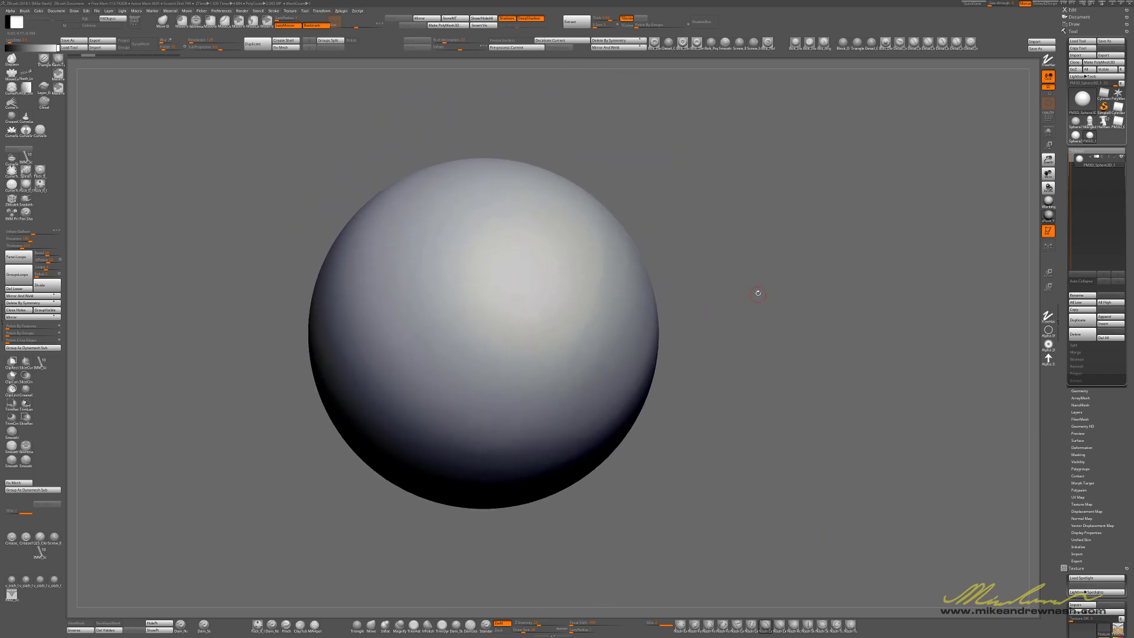
key("f")
left_click_drag(892, 365, 861, 331, "alt")
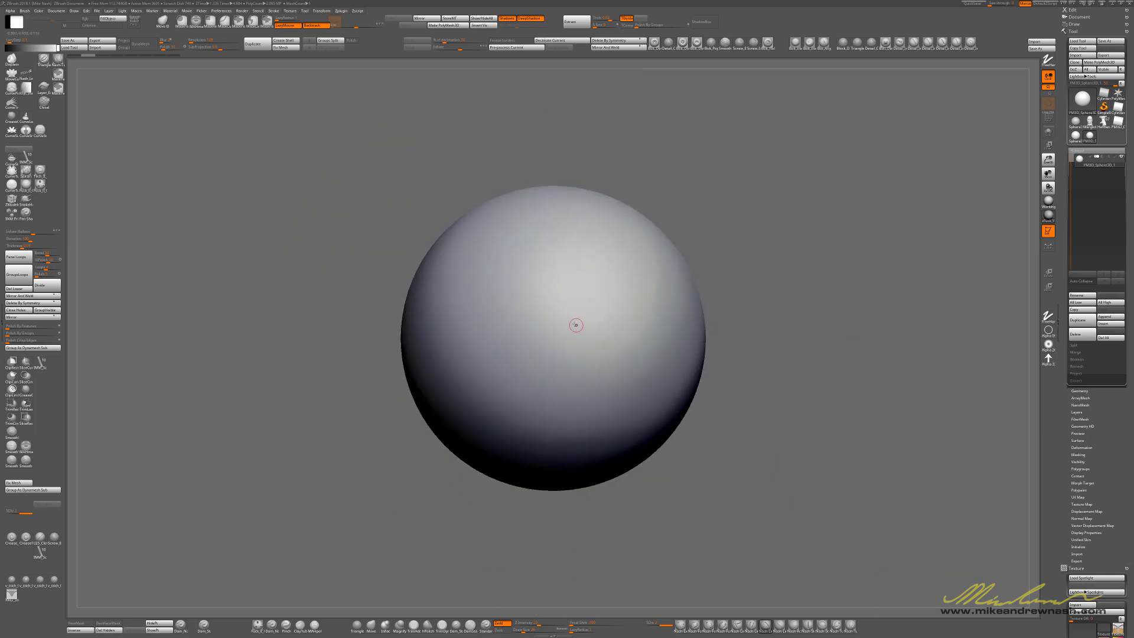
scroll(457, 275, "up", 2)
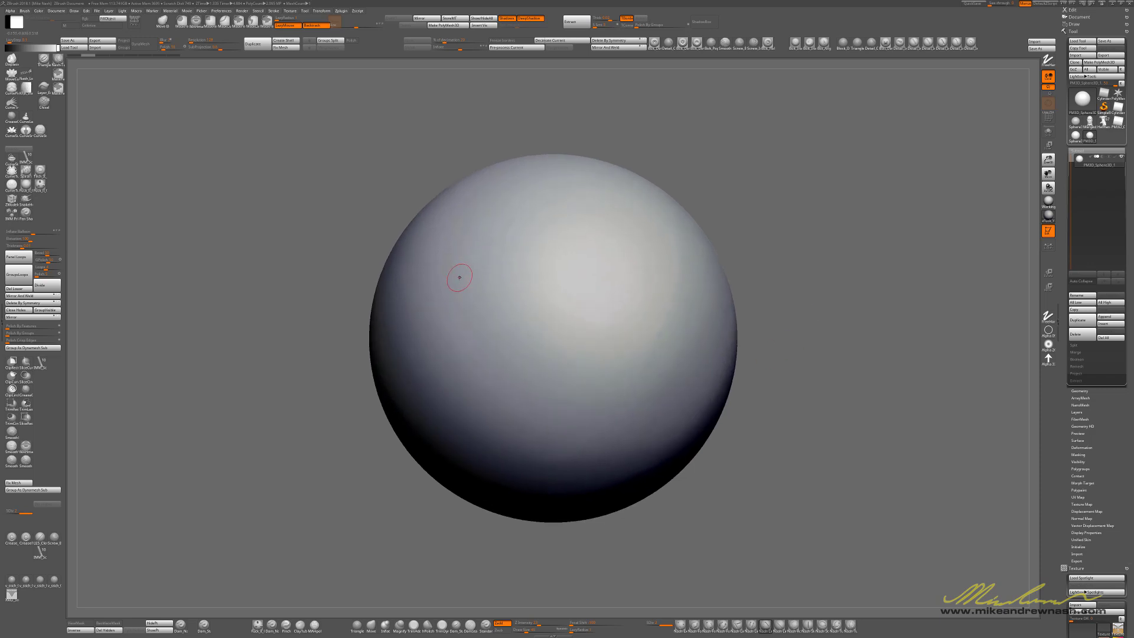
scroll(824, 268, "up", 1)
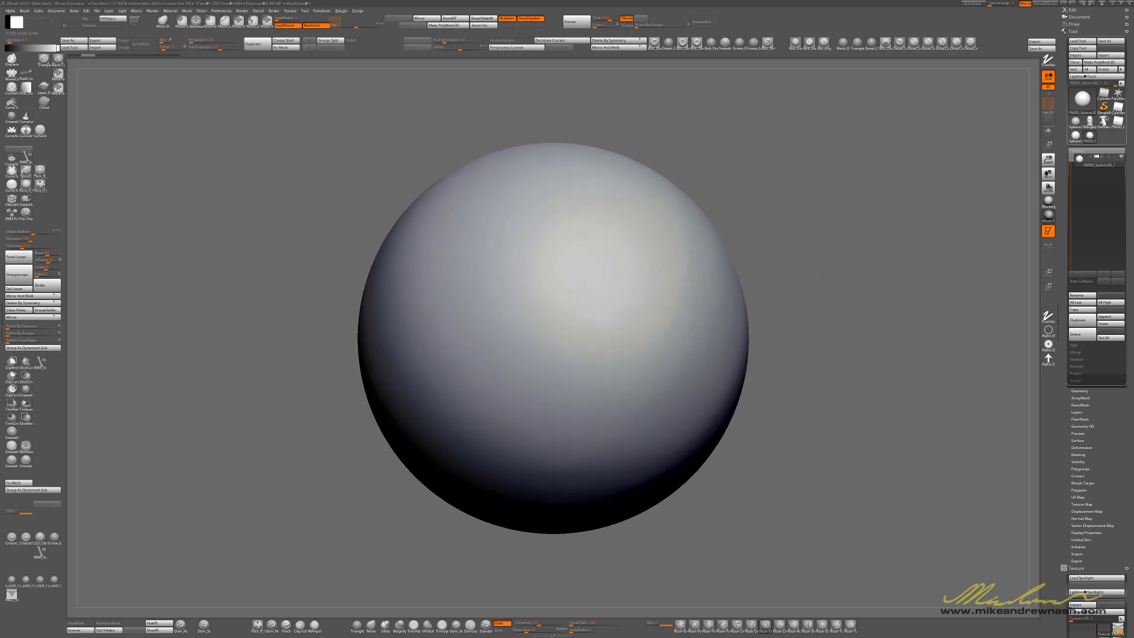
scroll(609, 274, "up", 1)
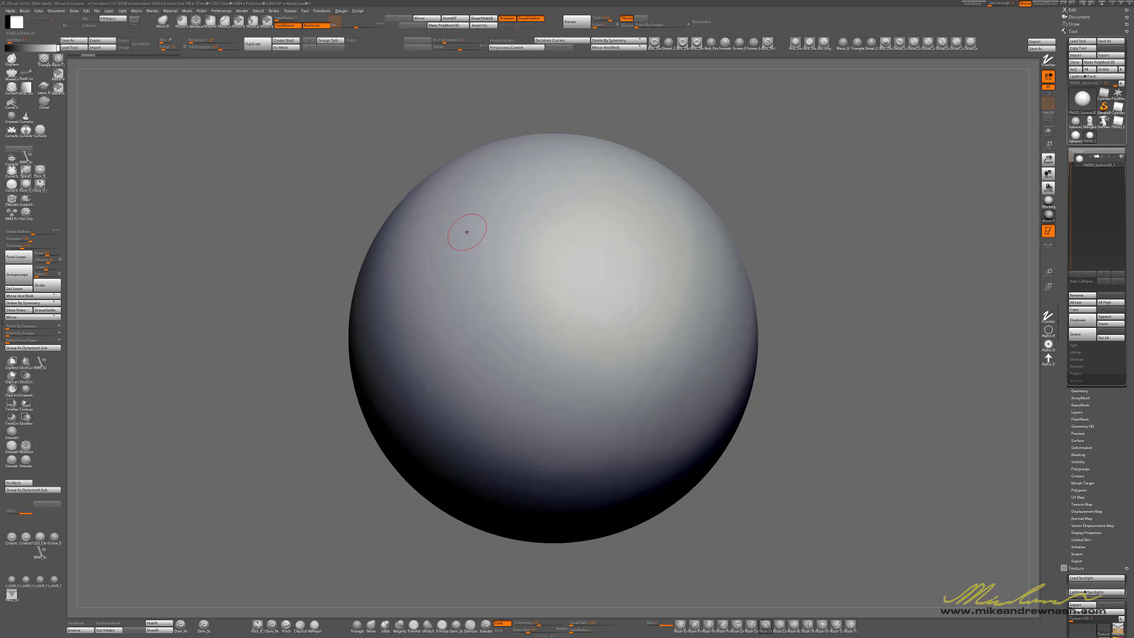
left_click_drag(764, 251, 776, 249)
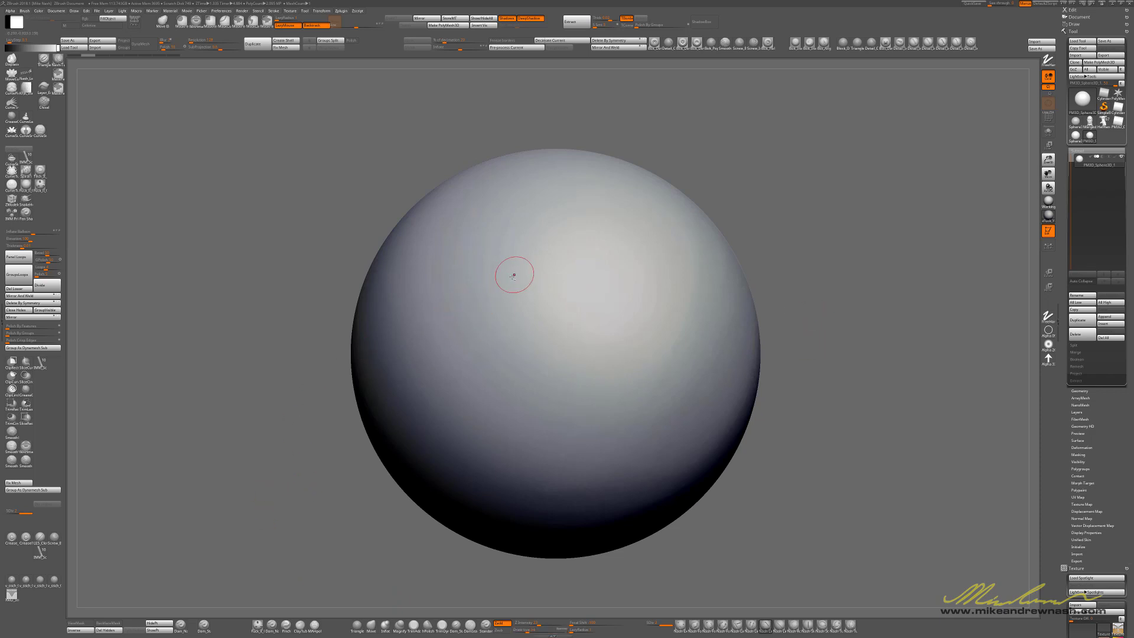
Carve a second diagonal groove beside the first, undoing an accidental raised stroke.
left_click_drag(481, 340, 537, 257)
key("ctrl+z")
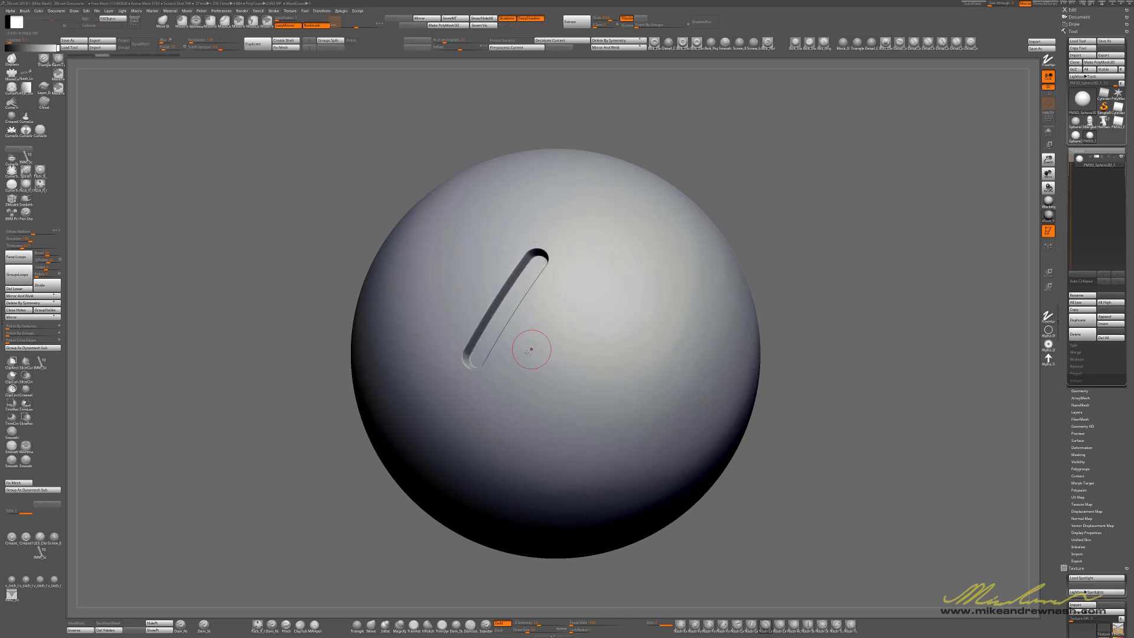
left_click_drag(618, 274, 610, 389)
Rotate and reframe the sphere so the grooves lie horizontally.
mouse_move(819, 384)
left_mouse_down()
mouse_move(758, 369)
mouse_move(745, 400)
mouse_move(620, 398)
mouse_move(567, 425)
mouse_move(490, 529)
left_mouse_up()
key("f")
left_click(697, 43)
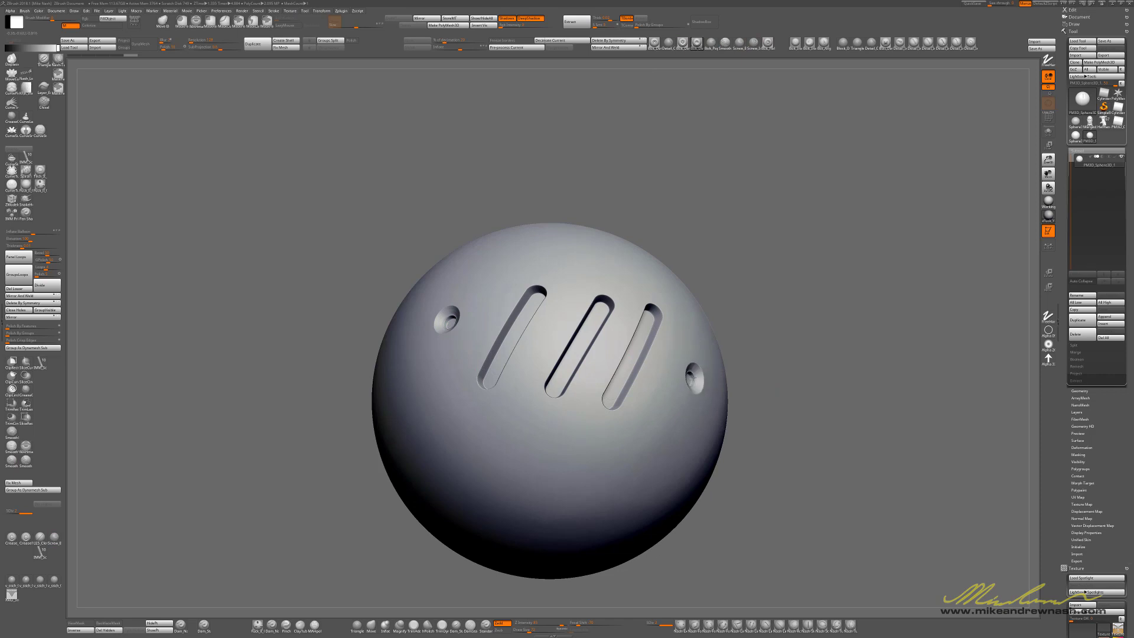
mouse_move(878, 398)
left_mouse_down()
mouse_move(872, 324)
mouse_move(581, 291)
left_mouse_up()
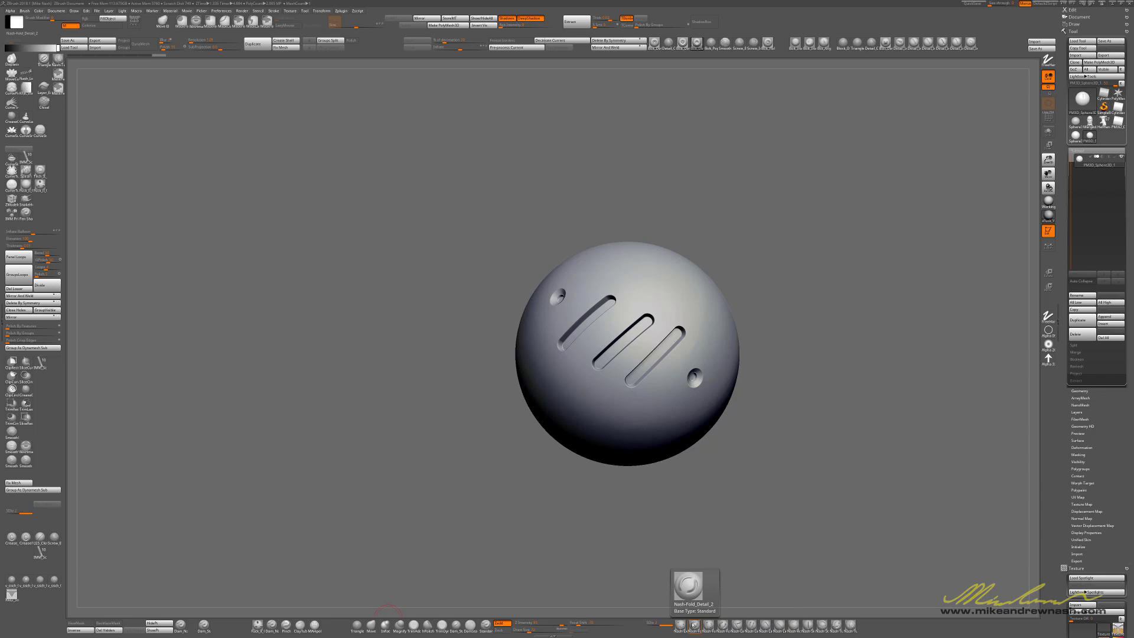
Switch to the Nash-Straight_Line_Free1 brush and orbit around the grooves.
left_click(820, 626)
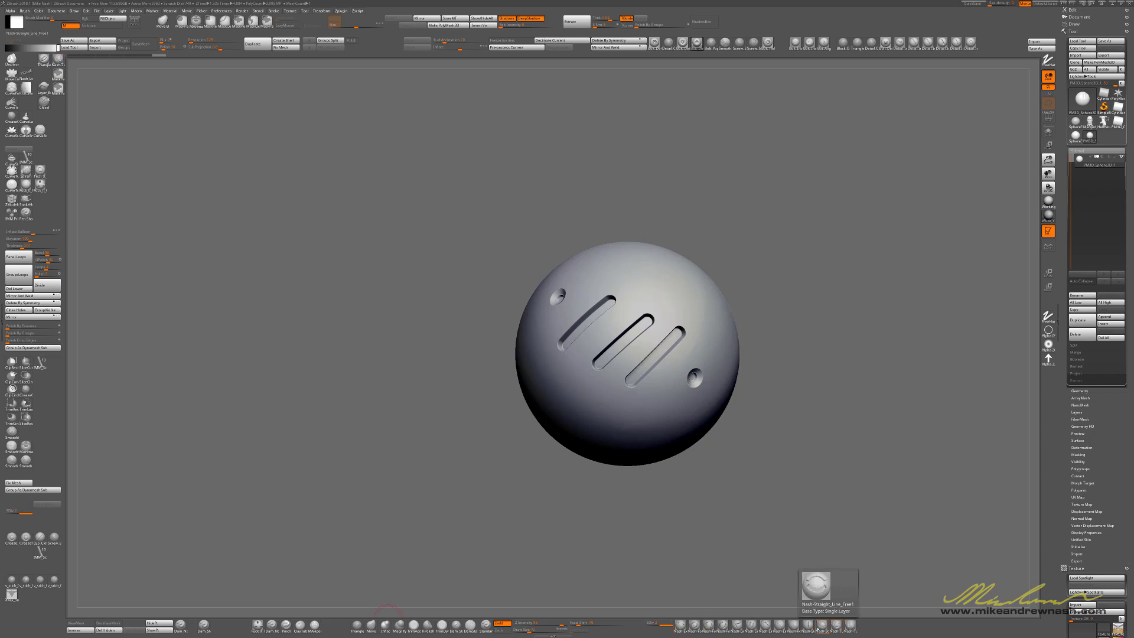
key("l")
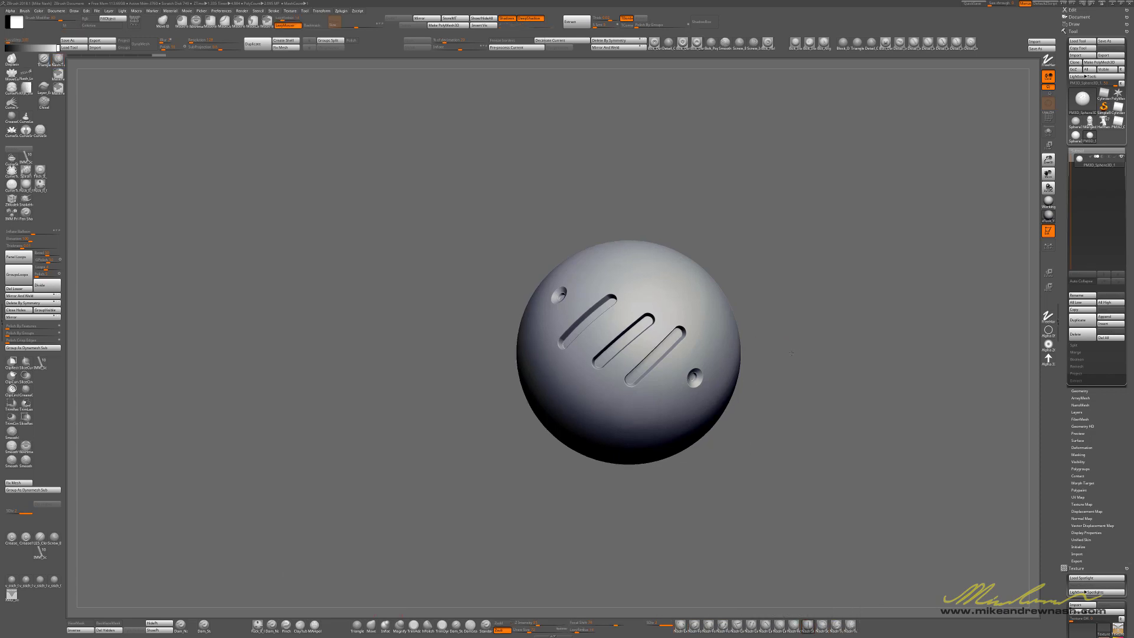
left_click_drag(791, 352, 756, 430)
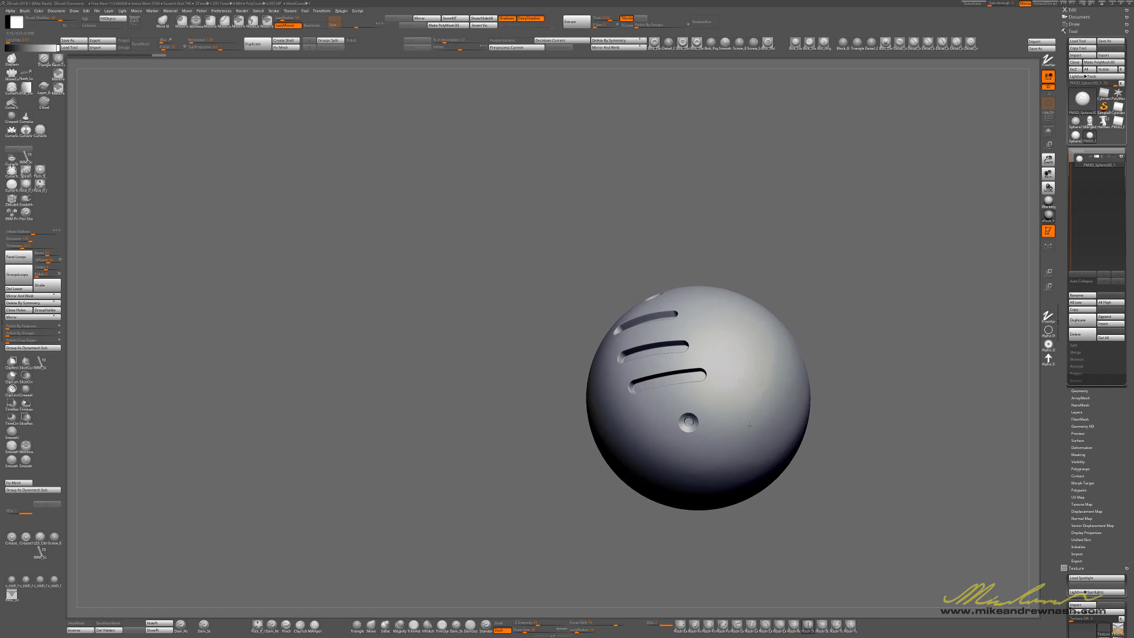
left_click_drag(533, 336, 624, 391)
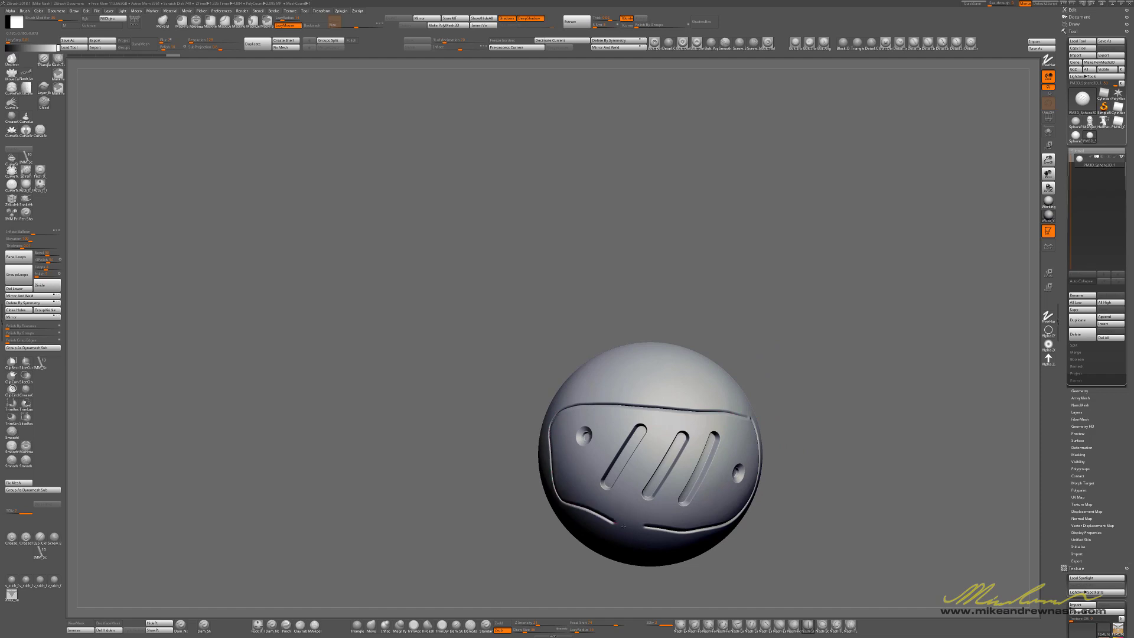
Inspect the panel line from several angles, then undo it and the side holes.
left_click_drag(818, 506, 687, 610)
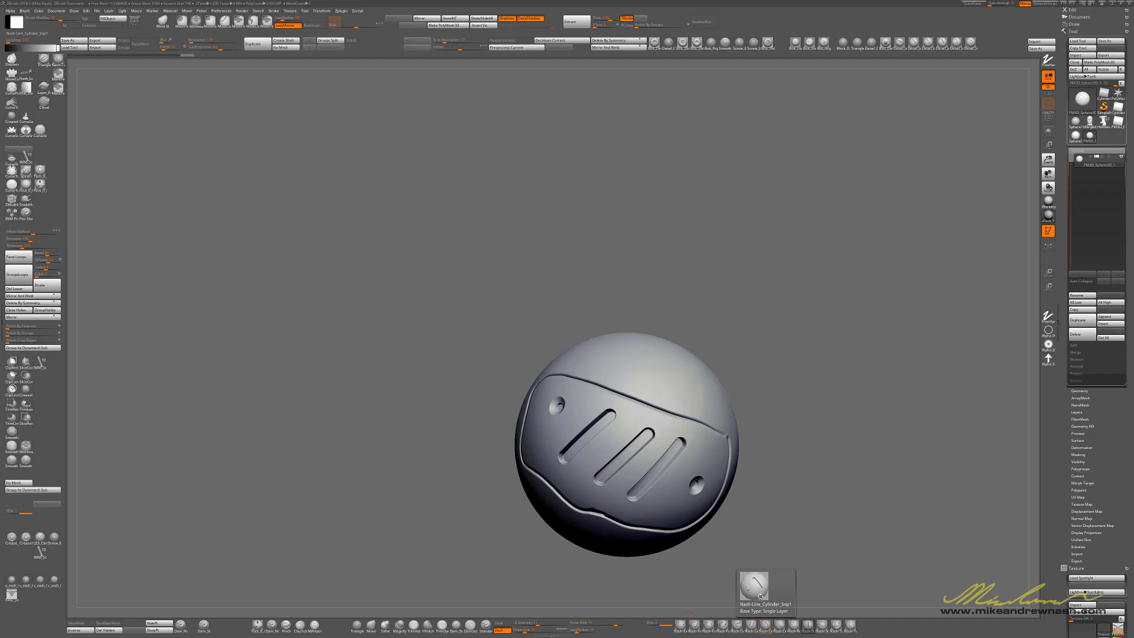
left_click_drag(754, 589, 653, 453)
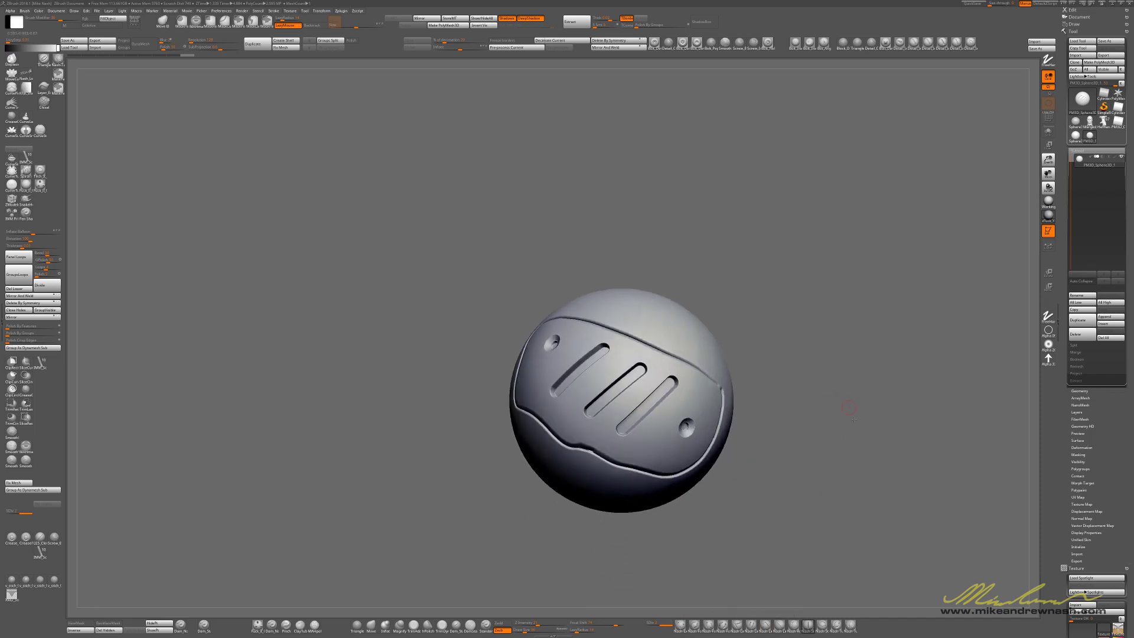
left_click_drag(839, 406, 760, 397)
key("ctrl+z")
Undo the remaining grooves and choose a hole insert brush from the shelf.
key("ctrl+z")
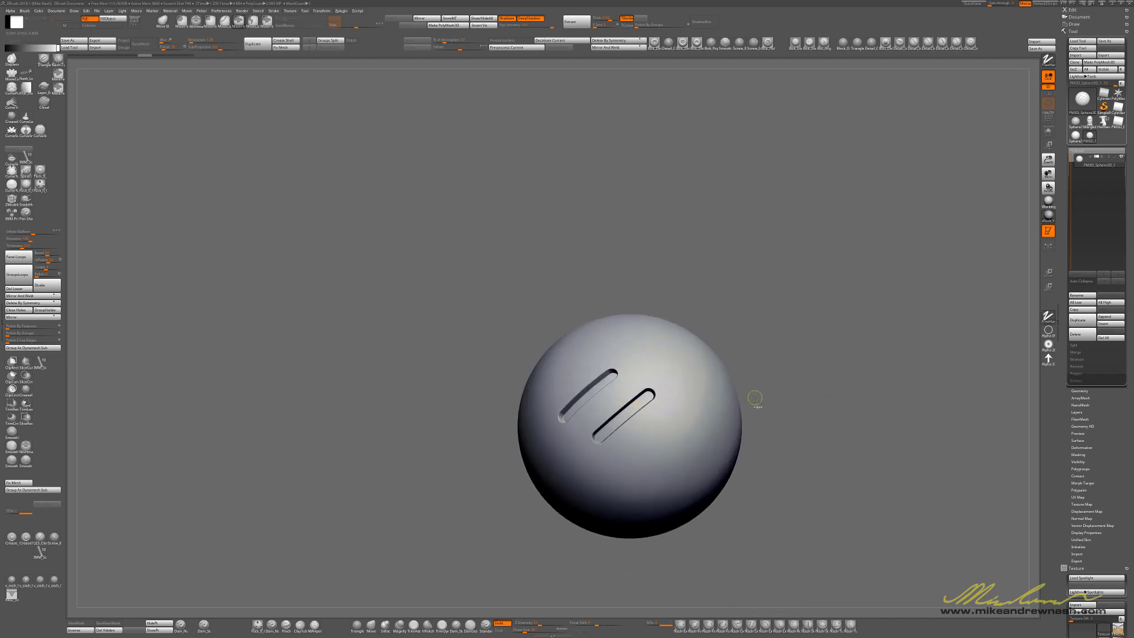
key("ctrl+z")
key("ctrl+z")
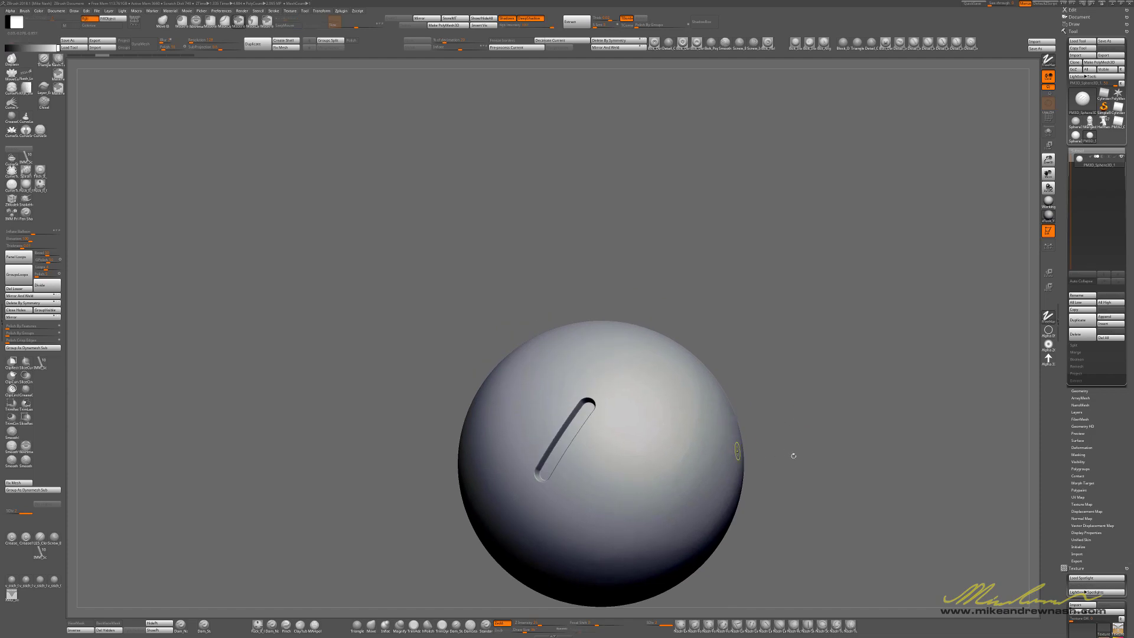
key("ctrl+z")
key("ctrl+z")
key("ctrl+z")
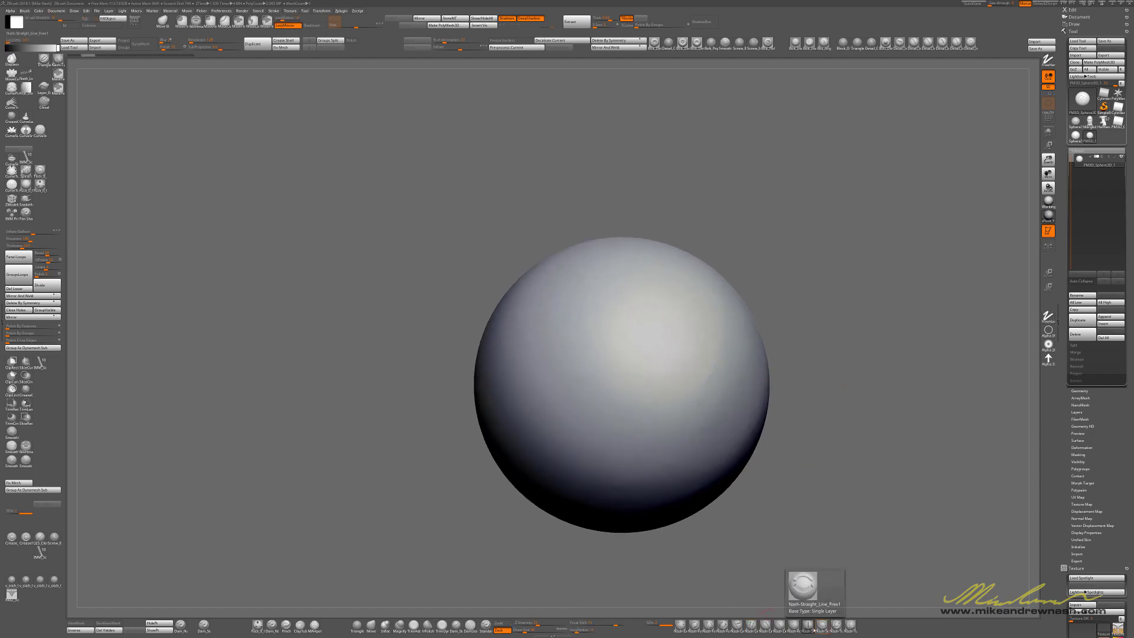
left_click(819, 626)
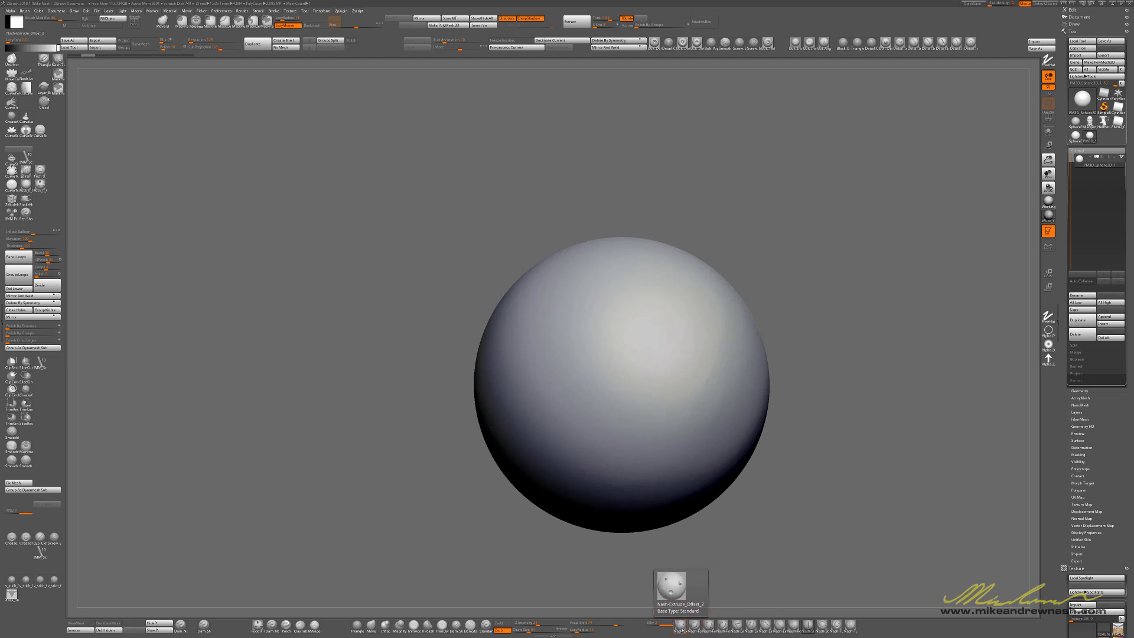
left_click(686, 632)
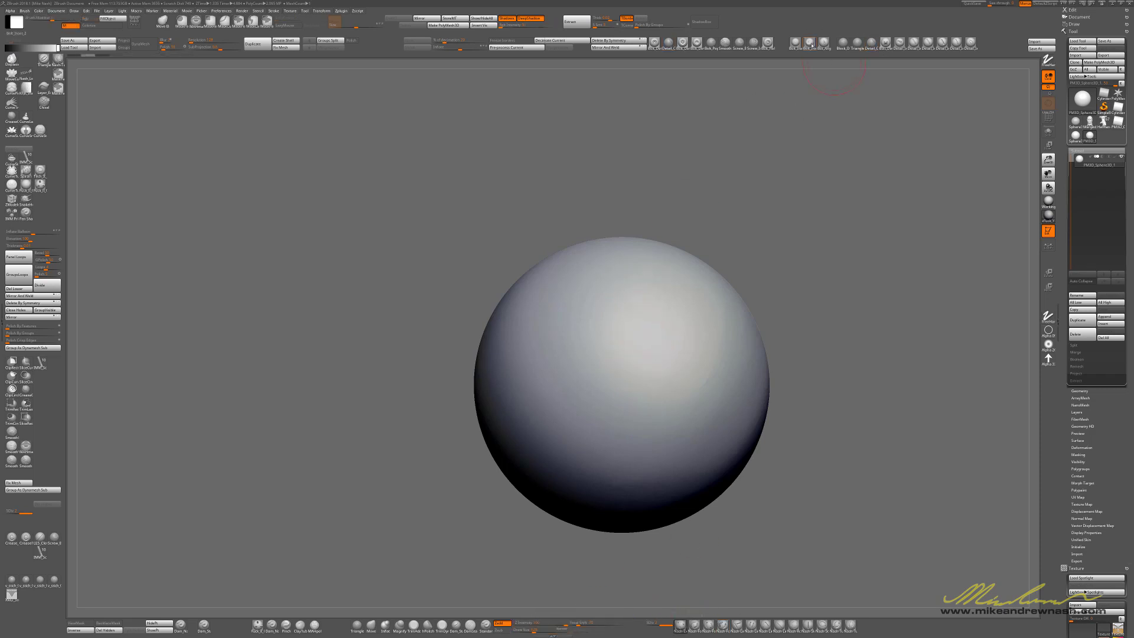
Stamp three finger holes into the sphere and turn it to face them.
left_click(624, 328)
left_click(562, 411)
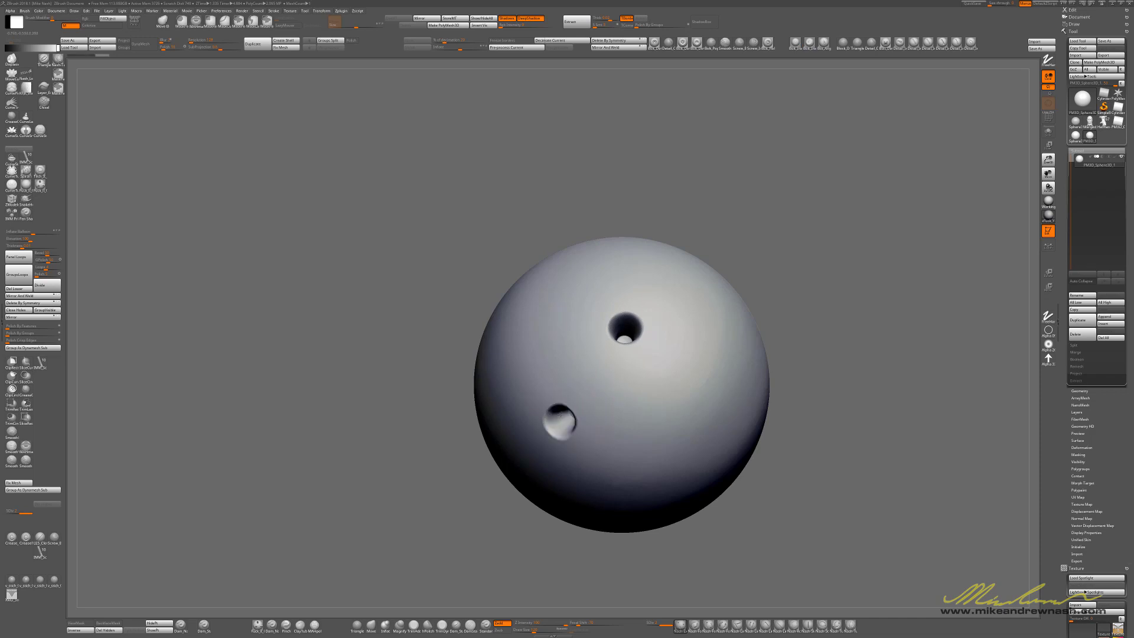
left_click(647, 421)
left_click_drag(426, 399, 496, 373)
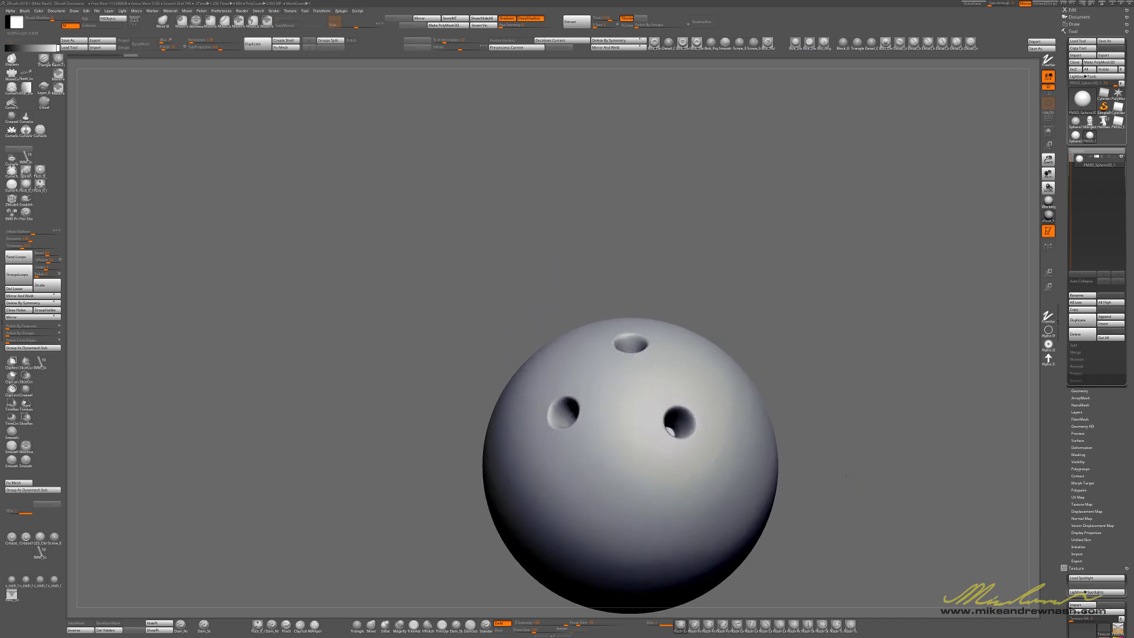
mouse_move(835, 503)
left_mouse_down()
mouse_move(888, 473)
mouse_move(892, 524)
mouse_move(853, 441)
mouse_move(772, 417)
mouse_move(767, 400)
mouse_move(807, 428)
mouse_move(824, 408)
left_mouse_up()
Smooth away all three finger holes.
left_click_drag(664, 407, 686, 418, "shift")
left_click_drag(557, 382, 576, 395, "shift")
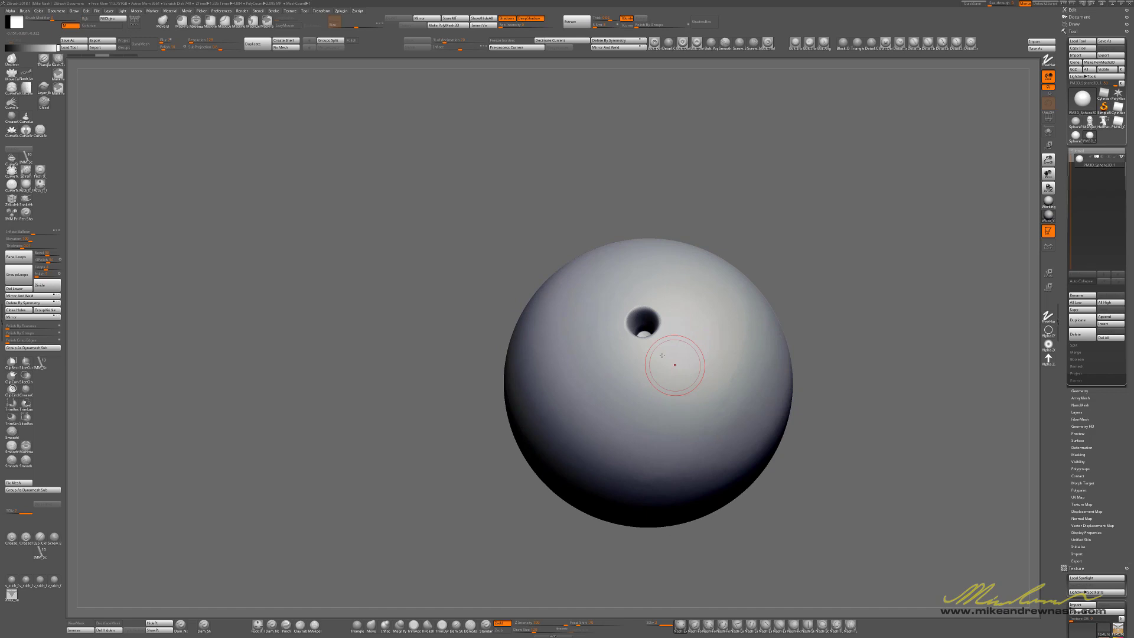
left_click_drag(634, 319, 645, 362, "shift")
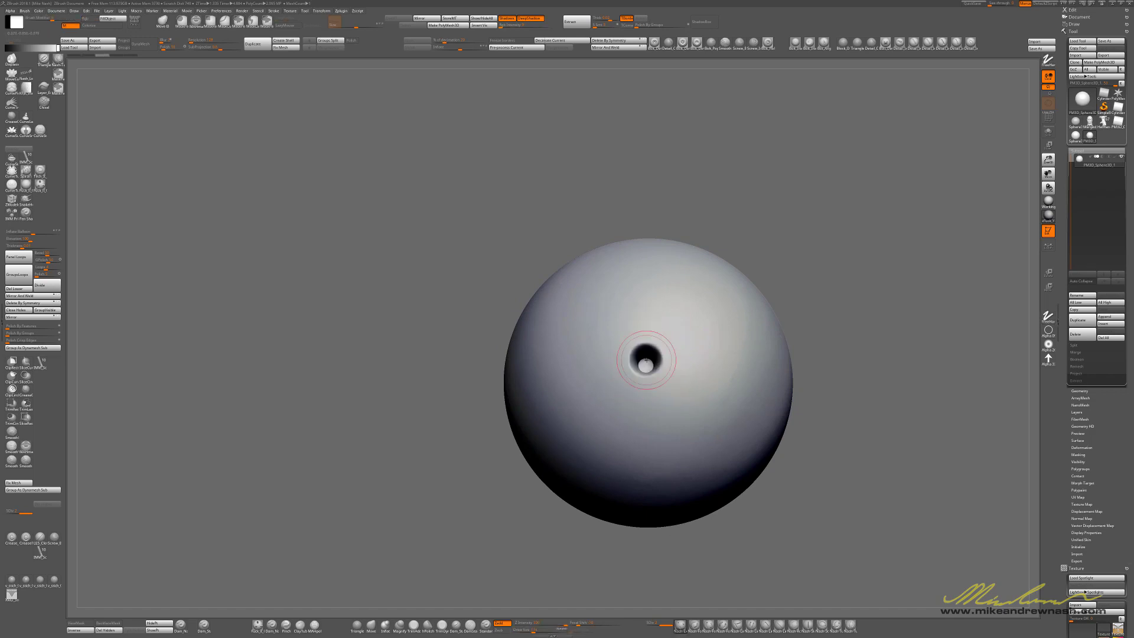
Stamp new finger holes at the top, left and right, then orbit to check.
left_click(642, 284)
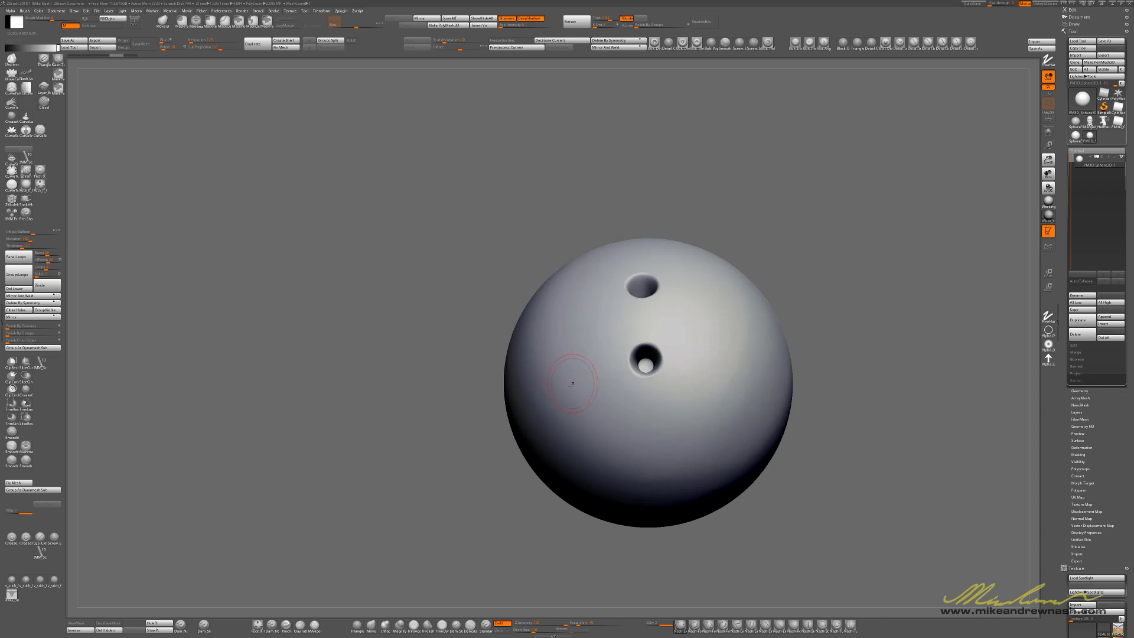
left_click(563, 400)
left_click_drag(720, 414, 723, 418)
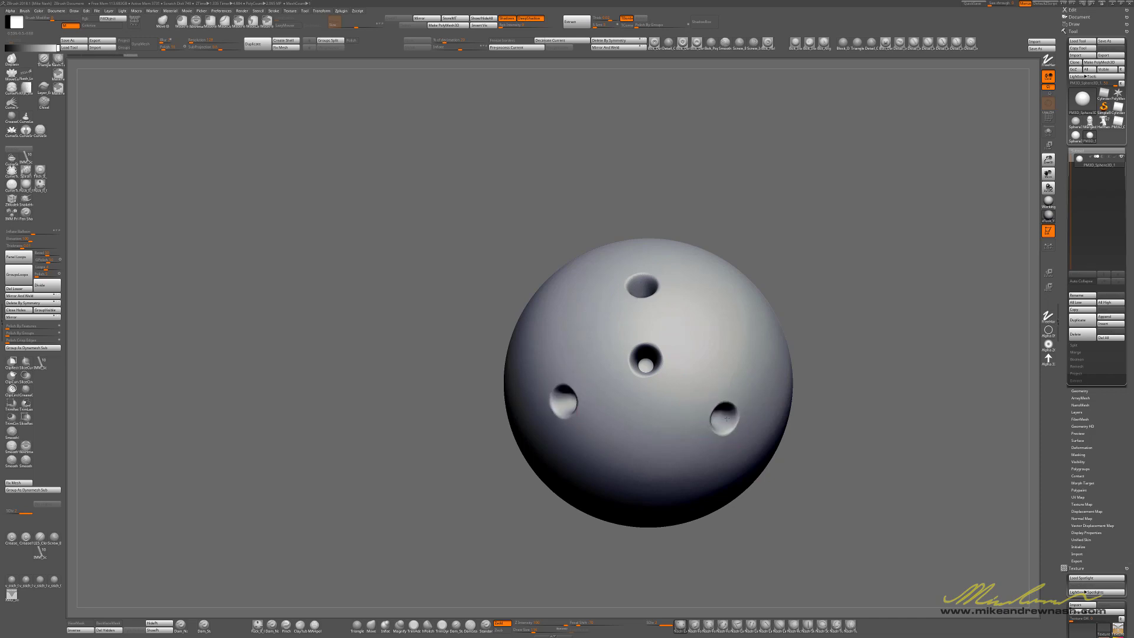
left_click_drag(878, 494, 886, 521)
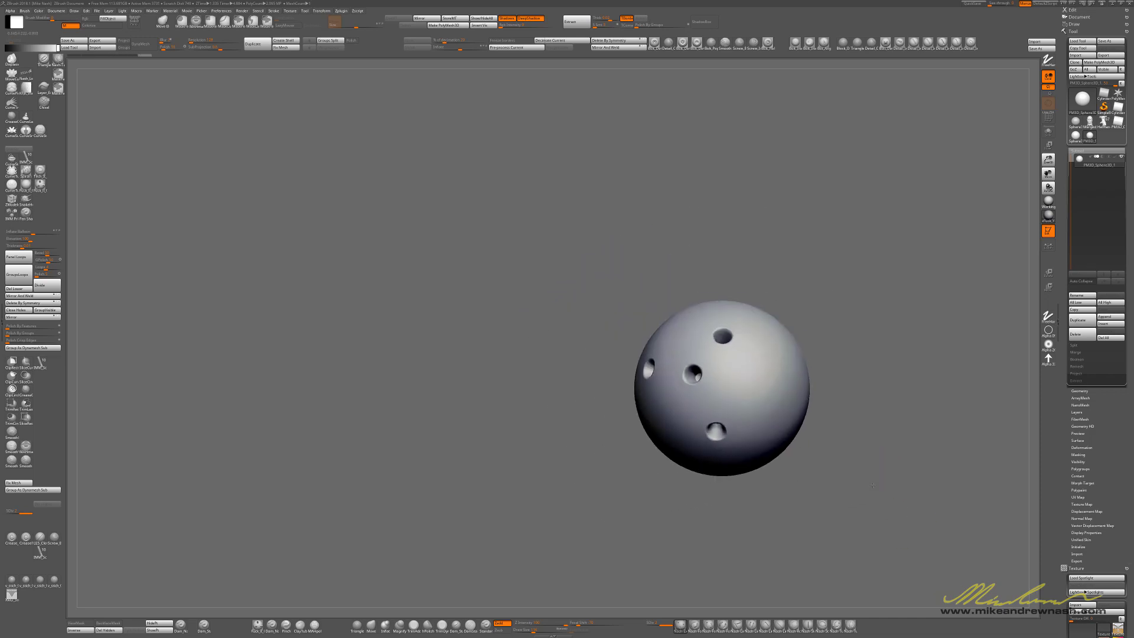
left_click_drag(678, 436, 643, 407)
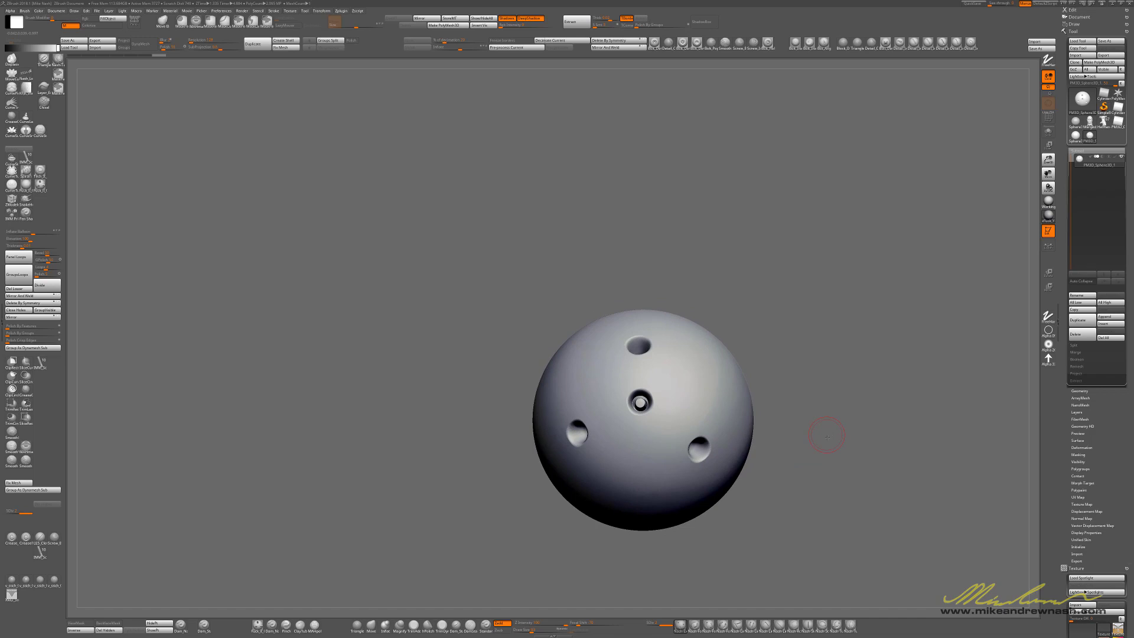
scroll(642, 407, "up", 5)
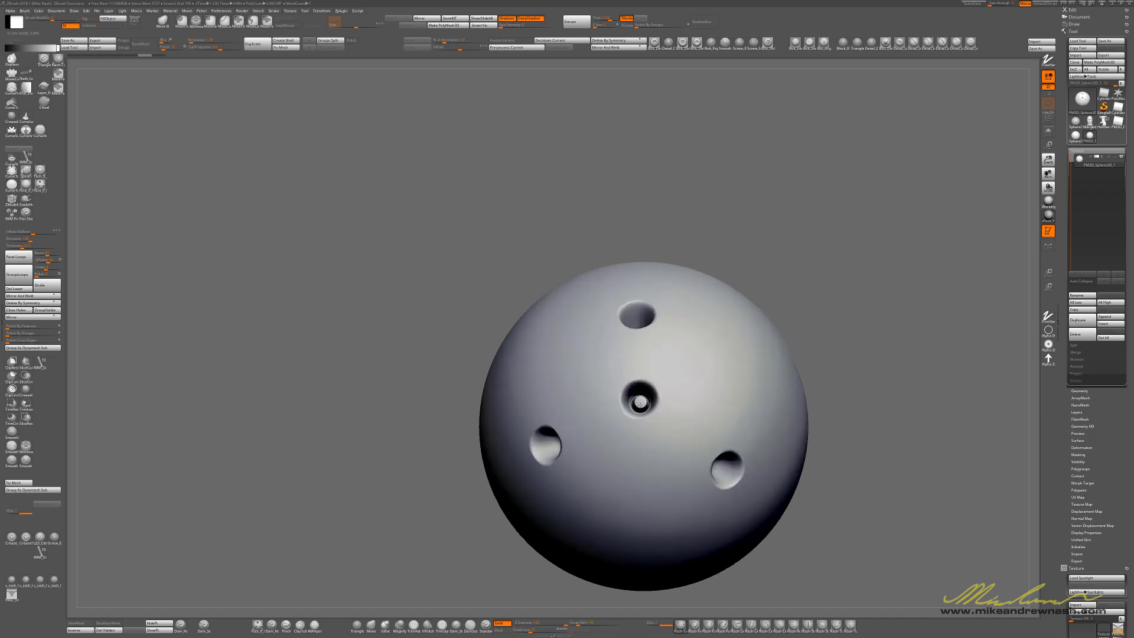
scroll(641, 407, "down", 5)
mouse_move(656, 403)
right_mouse_down()
mouse_move(688, 400)
mouse_move(727, 606)
right_mouse_up()
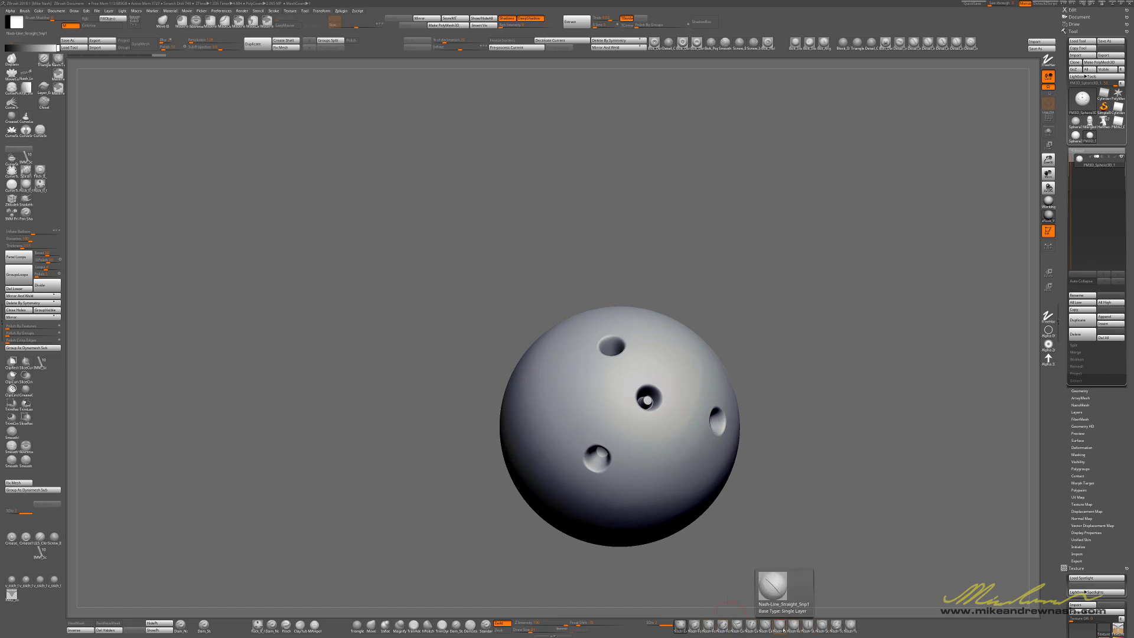
Stamp three more round holes on an empty area of the sphere.
left_click_drag(783, 406, 711, 400)
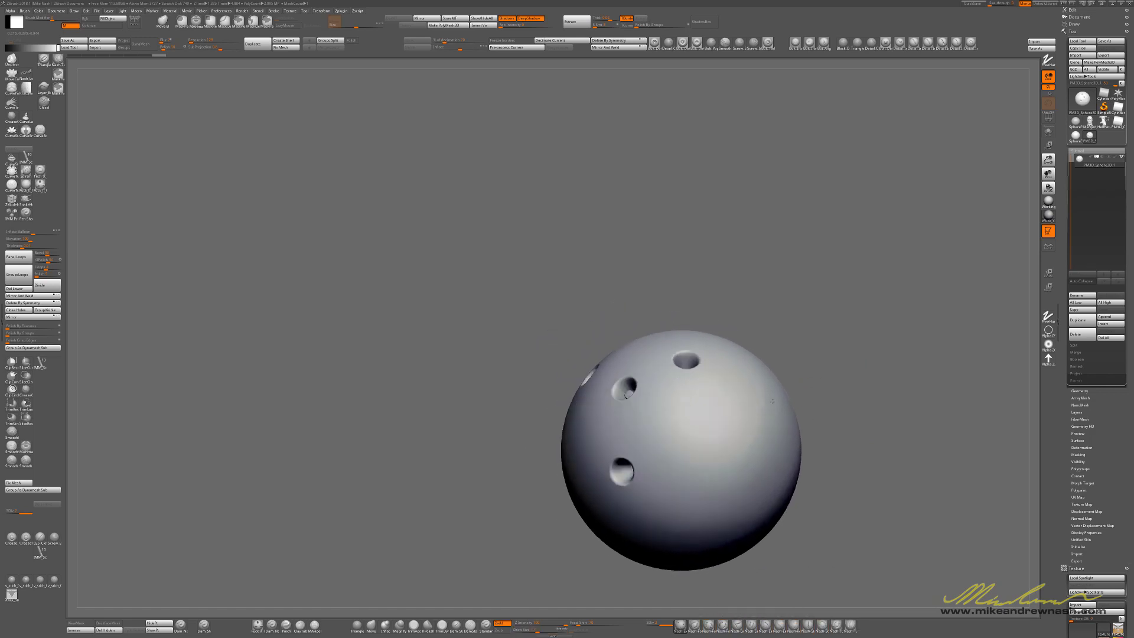
left_click_drag(638, 448, 642, 399)
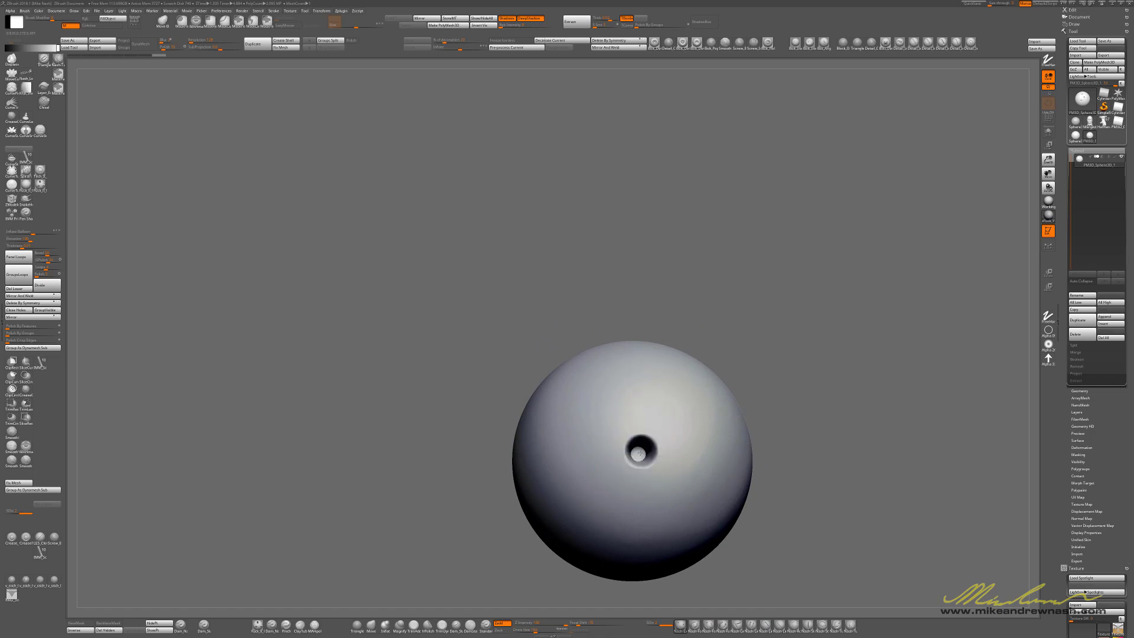
left_click_drag(589, 482, 595, 480)
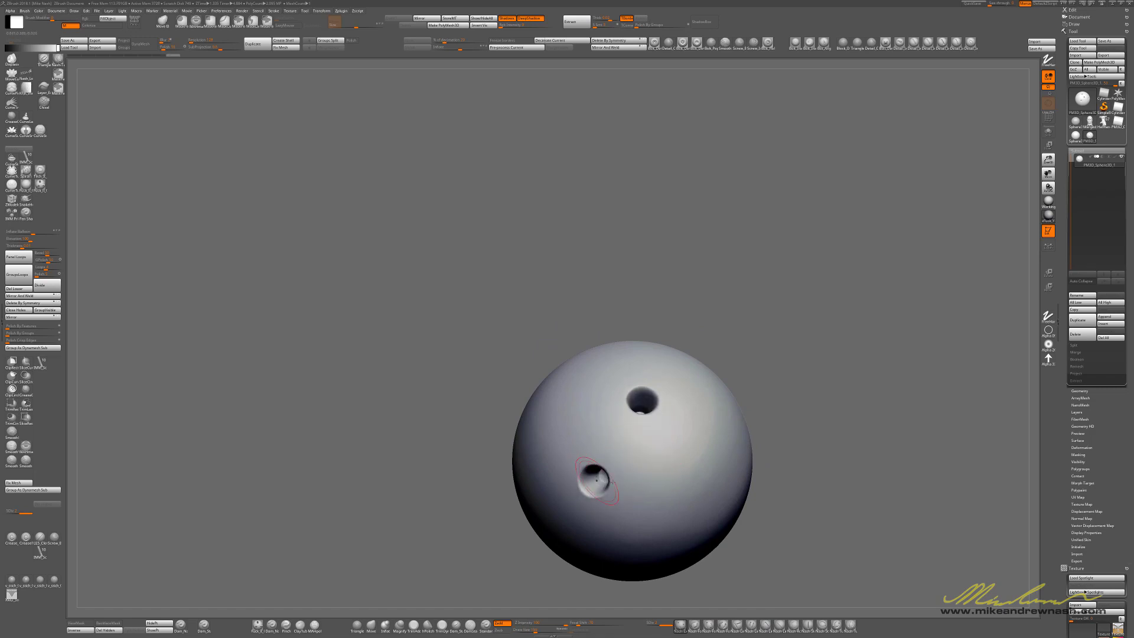
left_click(702, 484)
mouse_move(798, 488)
left_mouse_down()
mouse_move(926, 528)
mouse_move(887, 496)
mouse_move(927, 433)
left_mouse_up()
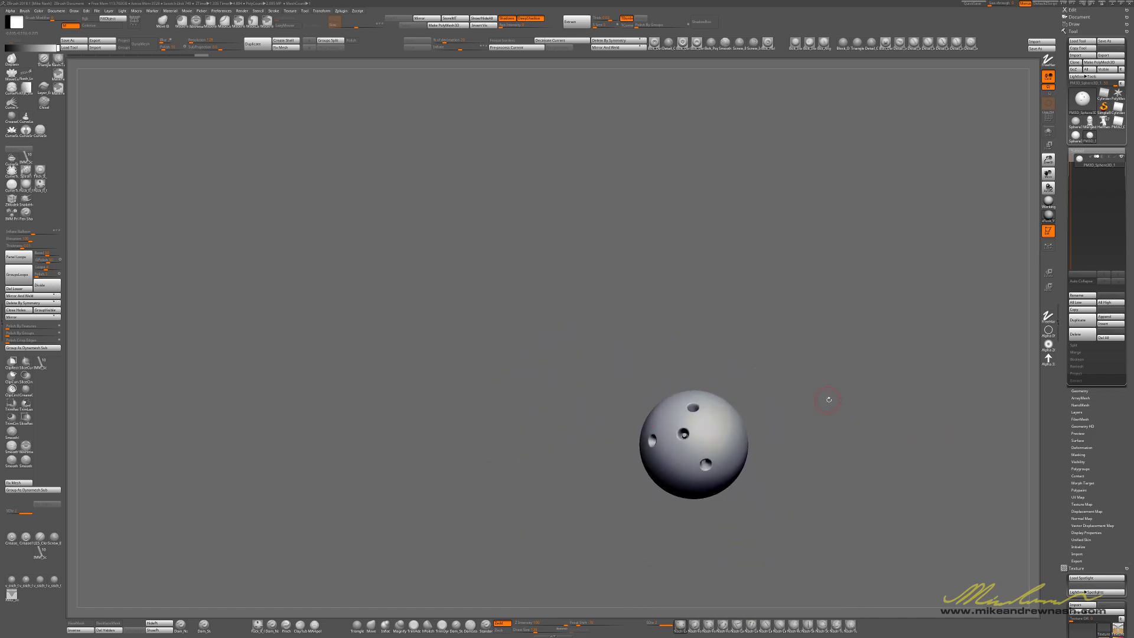
Carve a short panel-line groove near the top holes with the panel-line brush.
left_click_drag(828, 400, 877, 492, "alt")
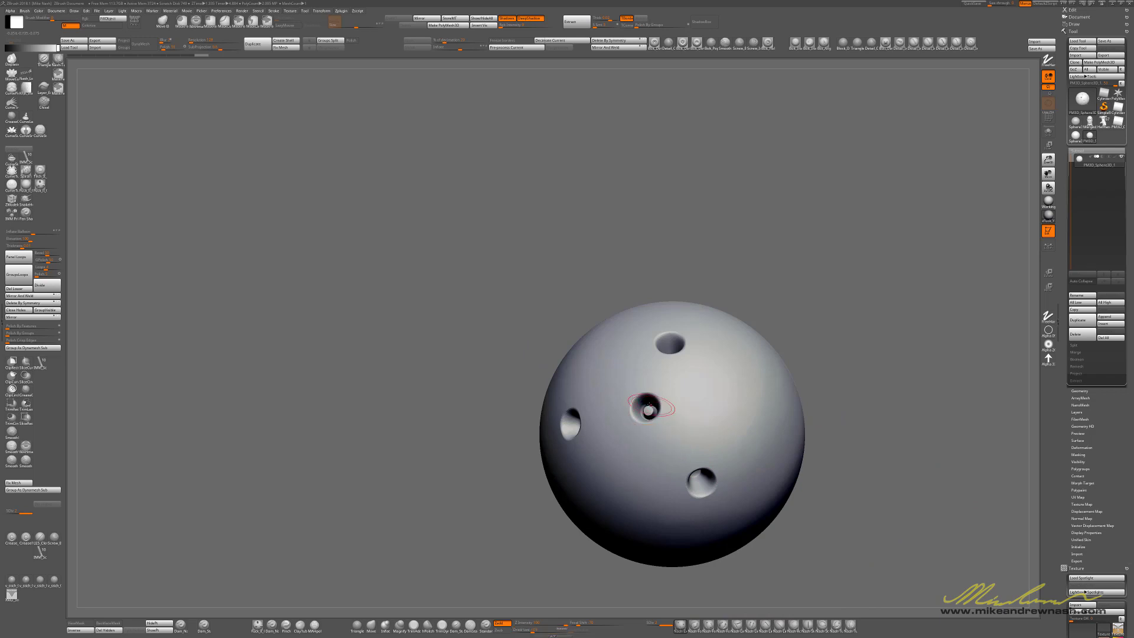
left_click_drag(859, 433, 741, 557, "alt")
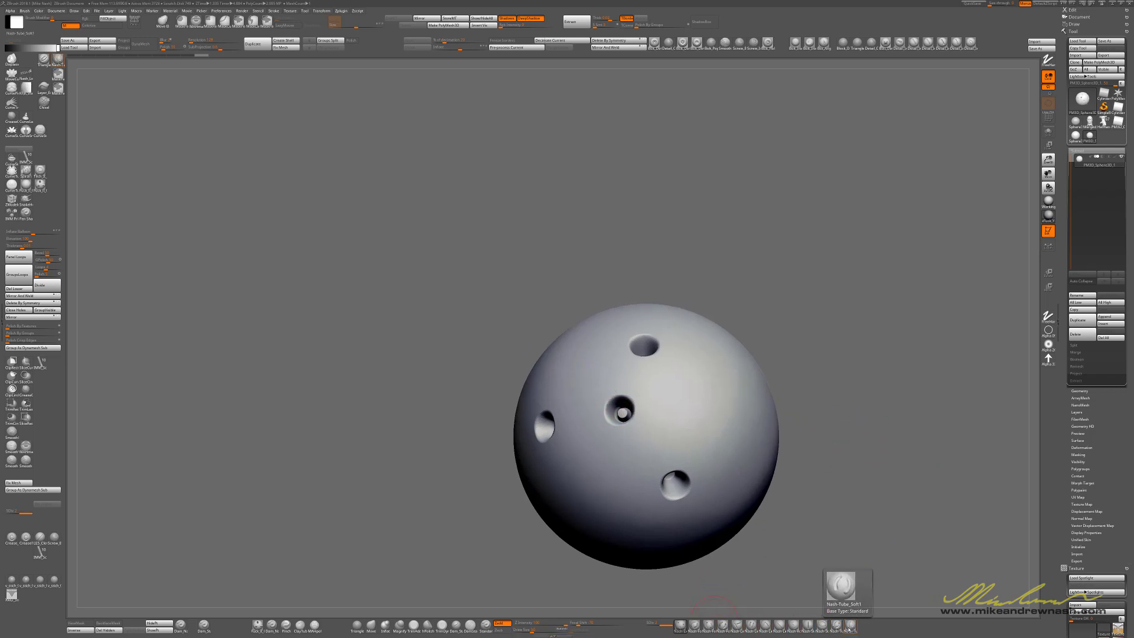
left_click(808, 624)
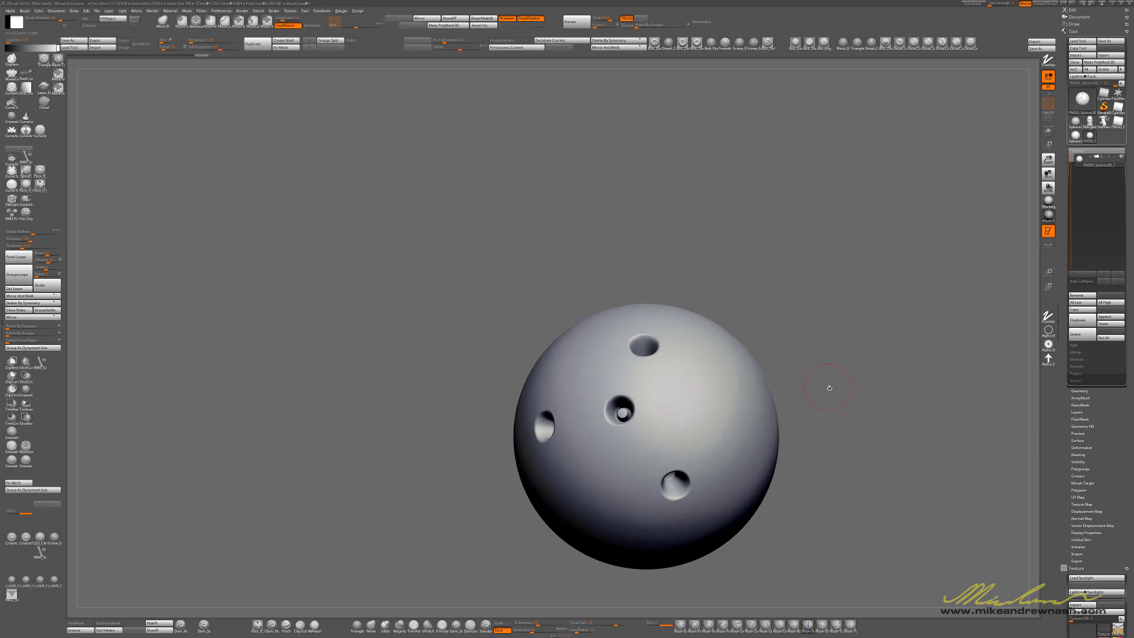
left_click_drag(830, 387, 792, 393, "alt")
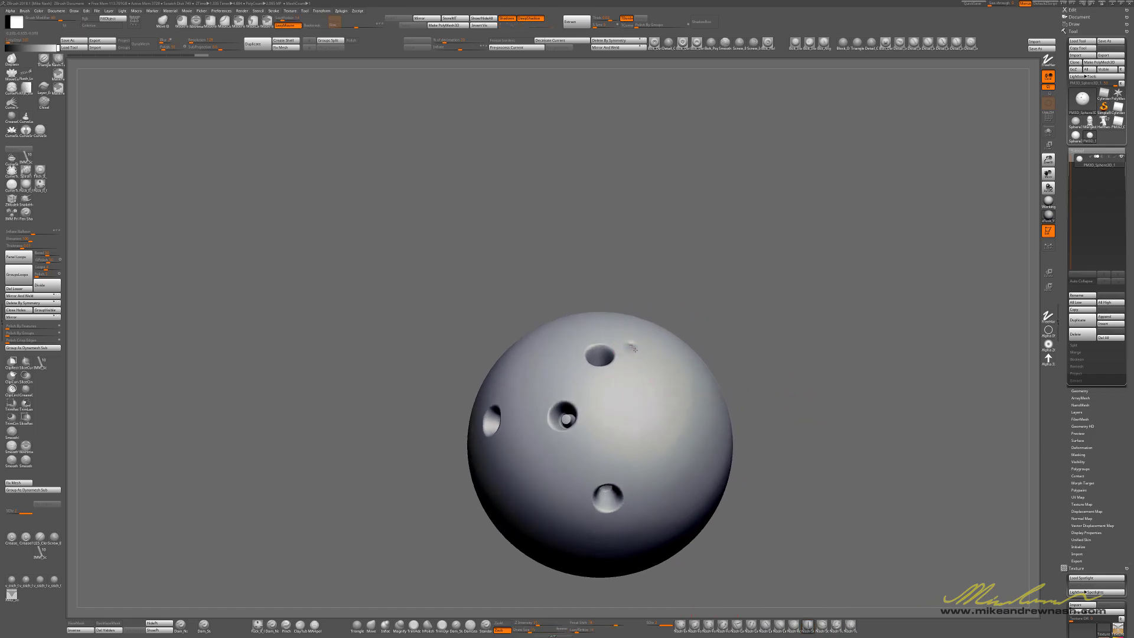
mouse_move(632, 349)
left_mouse_down("alt")
mouse_move(627, 315)
mouse_move(671, 378)
mouse_move(657, 493)
left_mouse_up("alt")
Extend the groove upward from its left end and orbit to inspect the panel line.
mouse_move(729, 547)
left_mouse_down()
mouse_move(830, 493)
mouse_move(722, 461)
mouse_move(608, 508)
left_mouse_up()
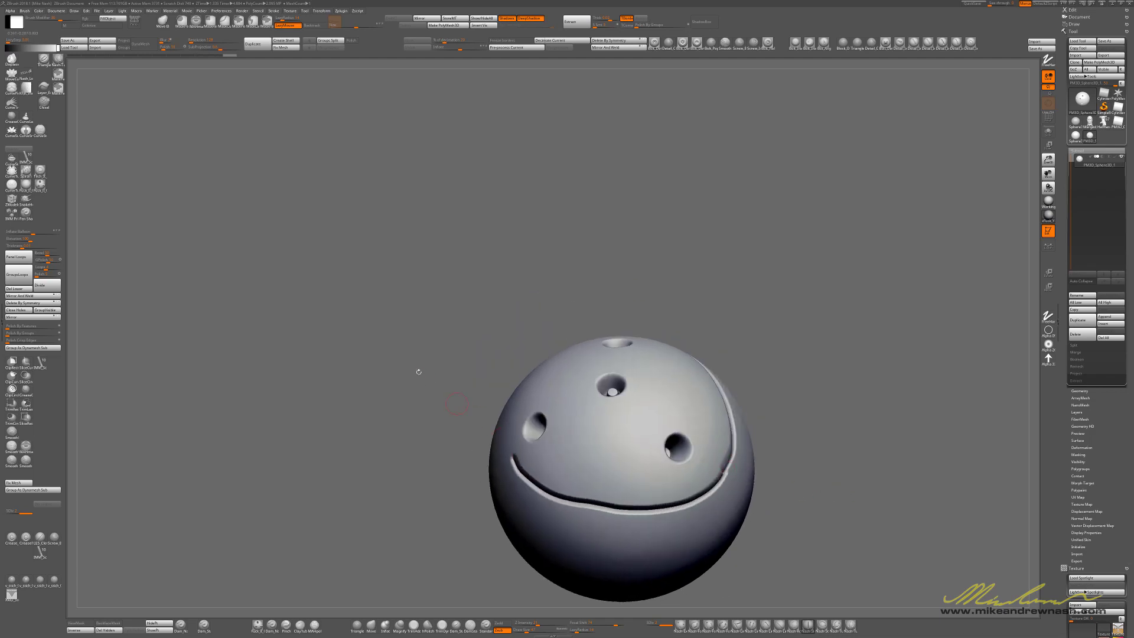
mouse_move(456, 403)
left_mouse_down("alt")
mouse_move(456, 444)
mouse_move(646, 479)
left_mouse_up("alt")
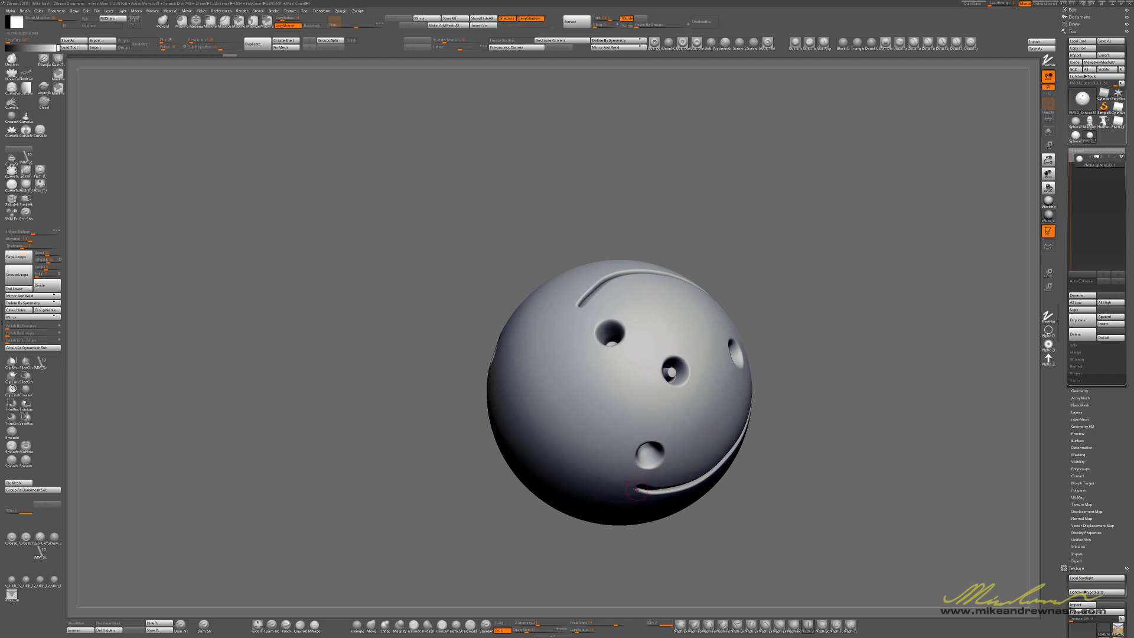
left_click_drag(568, 409, 561, 334)
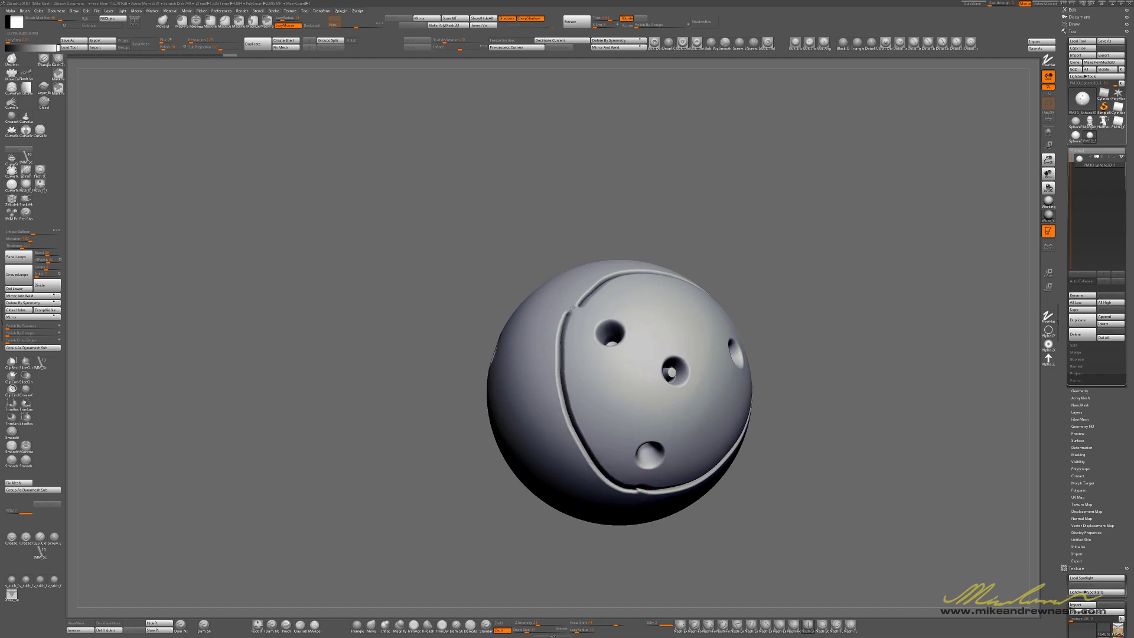
mouse_move(797, 399)
left_mouse_down("alt")
mouse_move(929, 497)
mouse_move(868, 461)
mouse_move(644, 486)
left_mouse_up("alt")
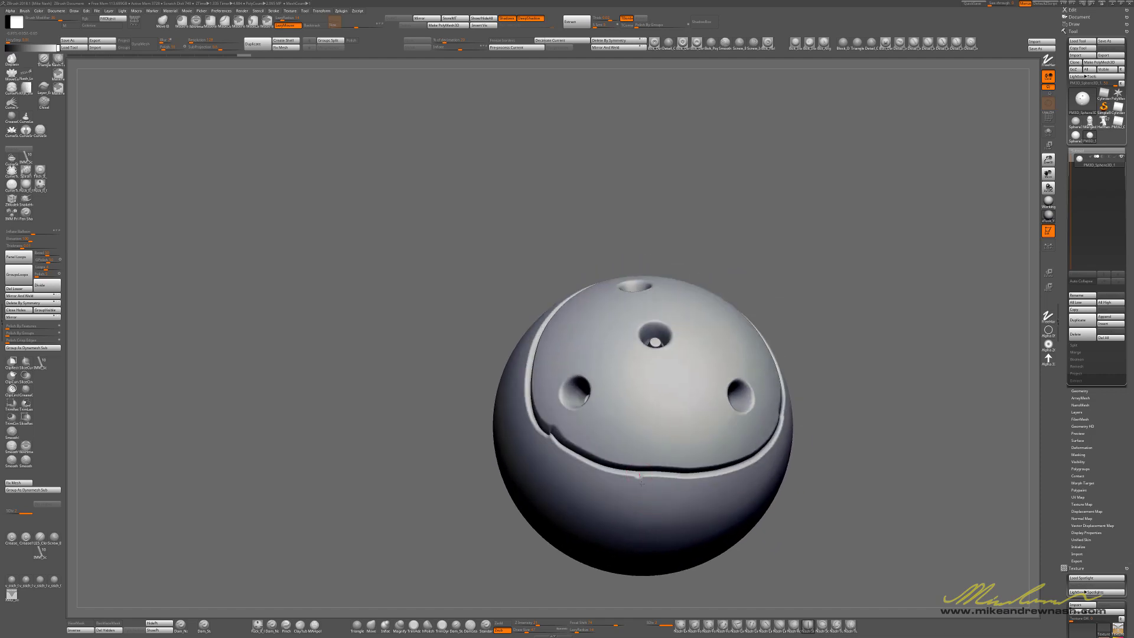
mouse_move(838, 523)
left_mouse_down()
mouse_move(856, 550)
mouse_move(874, 534)
mouse_move(808, 456)
mouse_move(871, 444)
mouse_move(757, 340)
left_mouse_up()
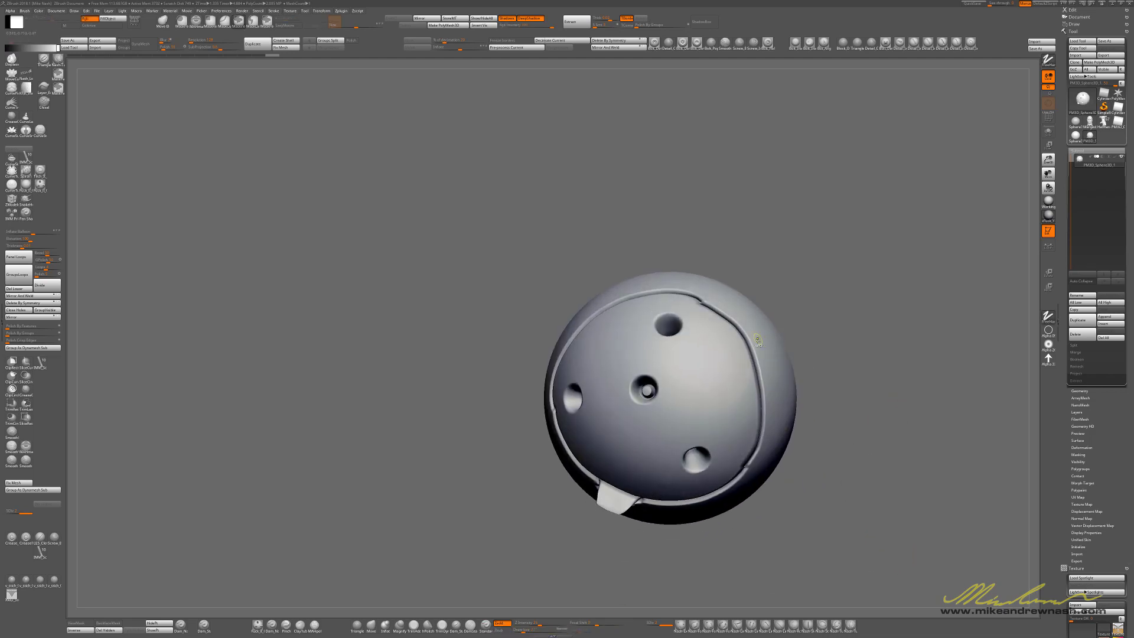
mouse_move(812, 391)
left_mouse_down()
mouse_move(848, 398)
mouse_move(833, 403)
left_mouse_up()
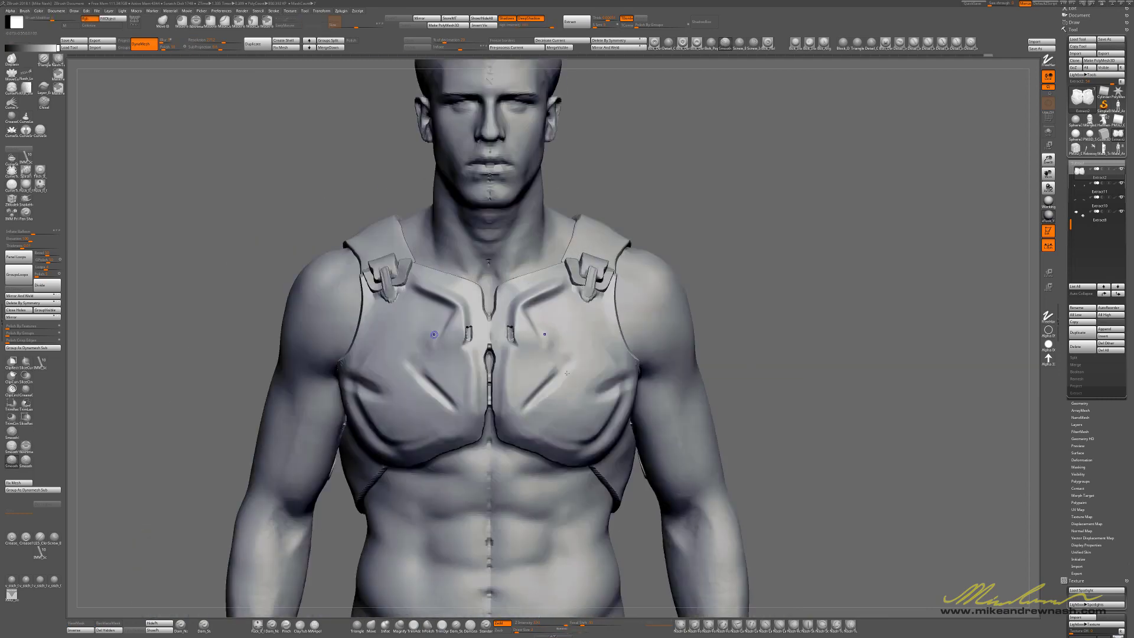
Zoom into the figure's chest armour from the right side.
mouse_move(506, 303)
right_mouse_down()
mouse_move(448, 268)
mouse_move(476, 350)
right_mouse_up()
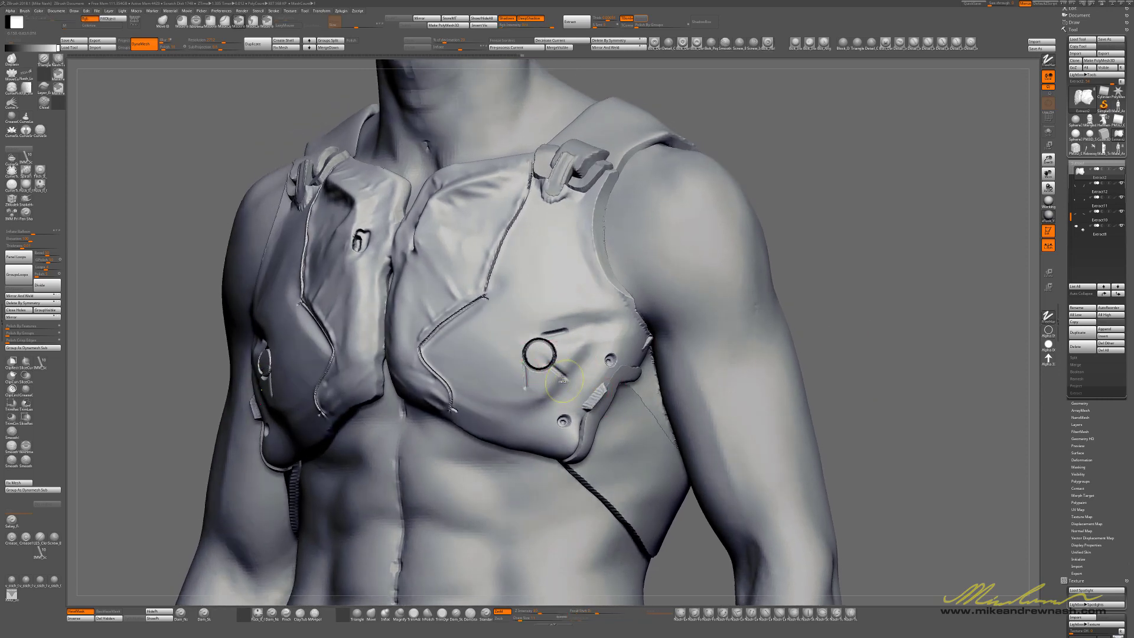
Press the ring into the chest plate as an indent and frame the figure.
key("r")
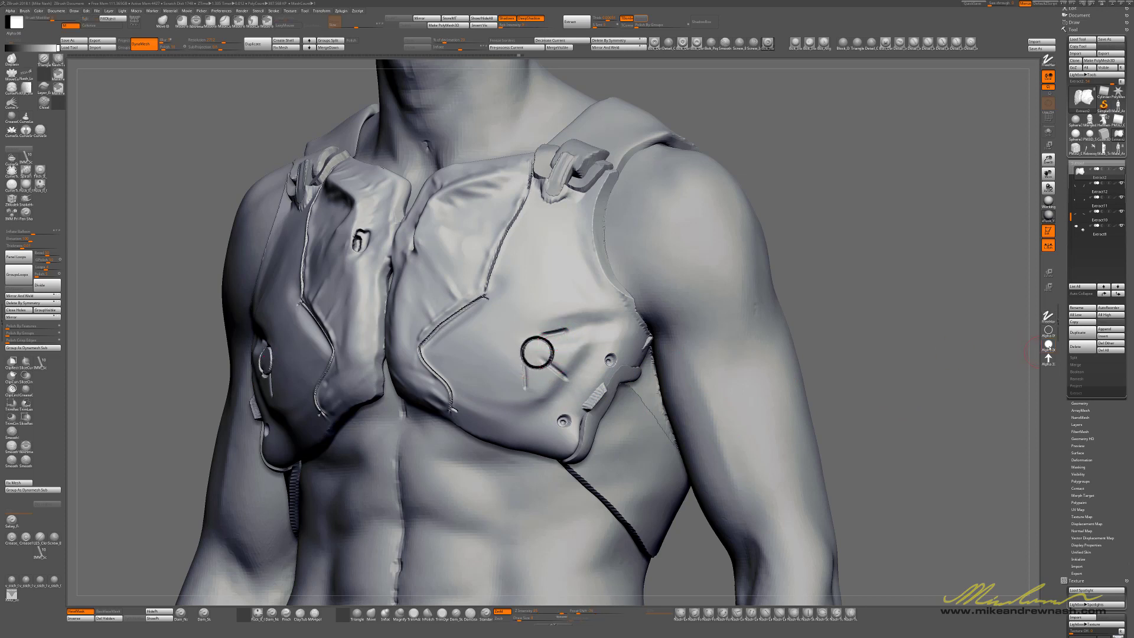
left_click(537, 354)
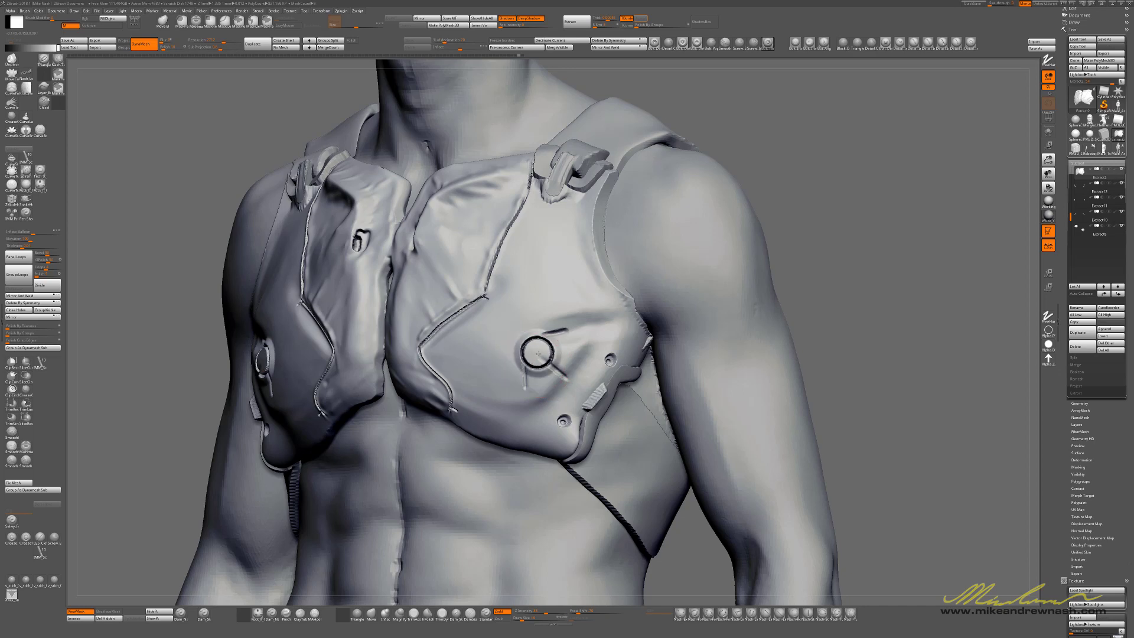
key("f")
Turn the figure through front and three-quarter views, then reframe it.
mouse_move(537, 354)
left_mouse_down()
mouse_move(698, 317)
mouse_move(499, 371)
left_mouse_up()
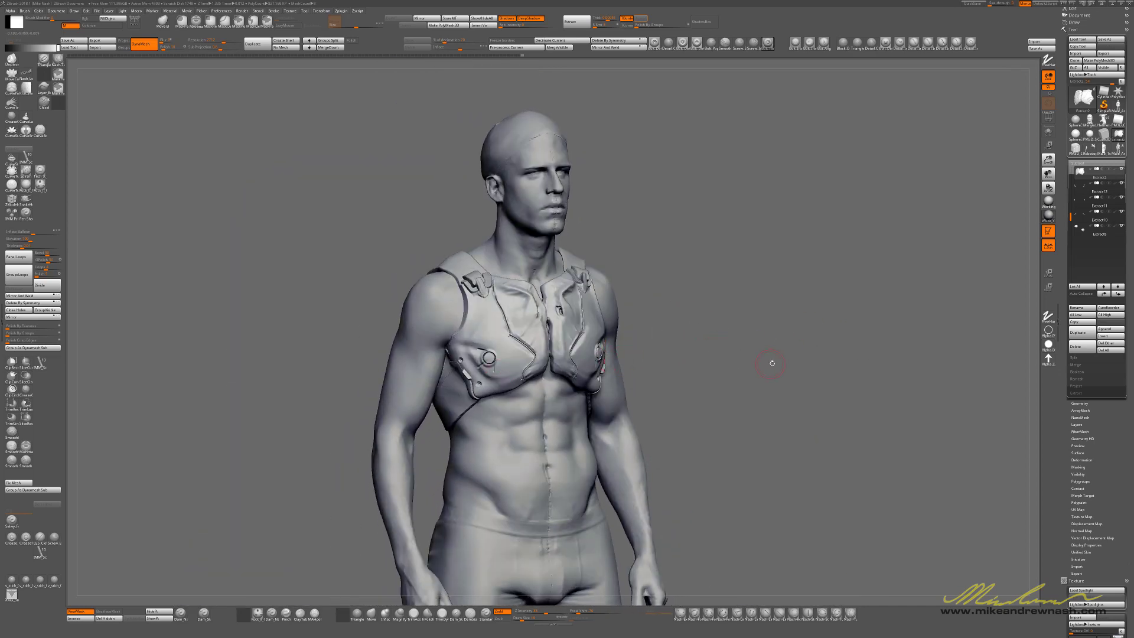
left_click_drag(771, 362, 577, 358, "shift")
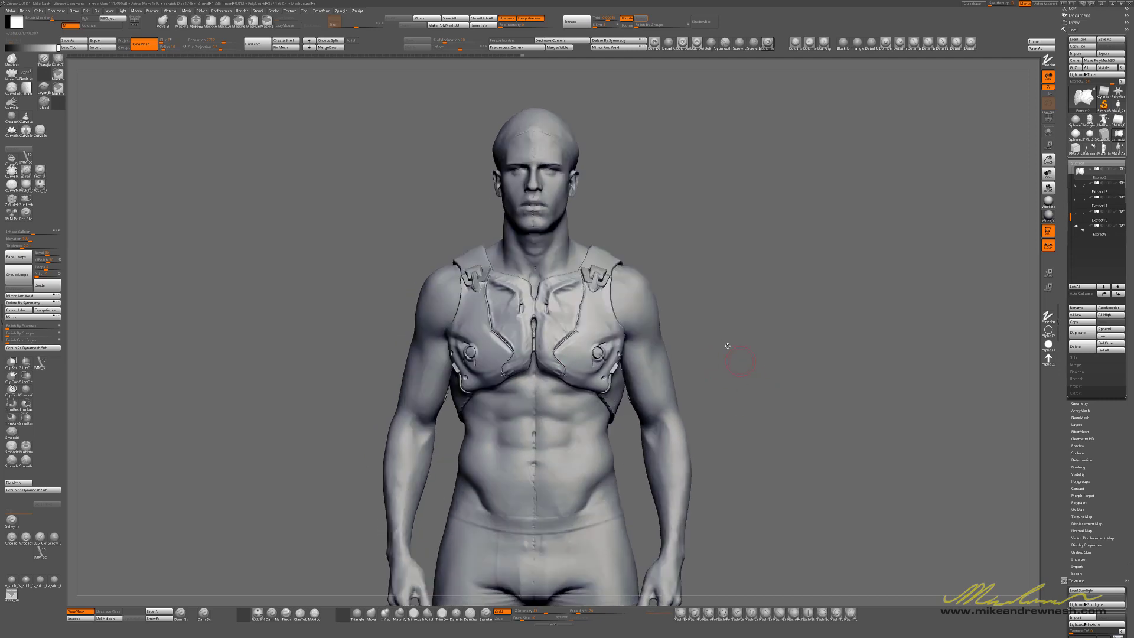
left_click_drag(762, 364, 674, 363)
mouse_move(777, 363)
left_mouse_down()
mouse_move(620, 365)
mouse_move(764, 390)
mouse_move(679, 350)
mouse_move(710, 330)
left_mouse_up()
key("f")
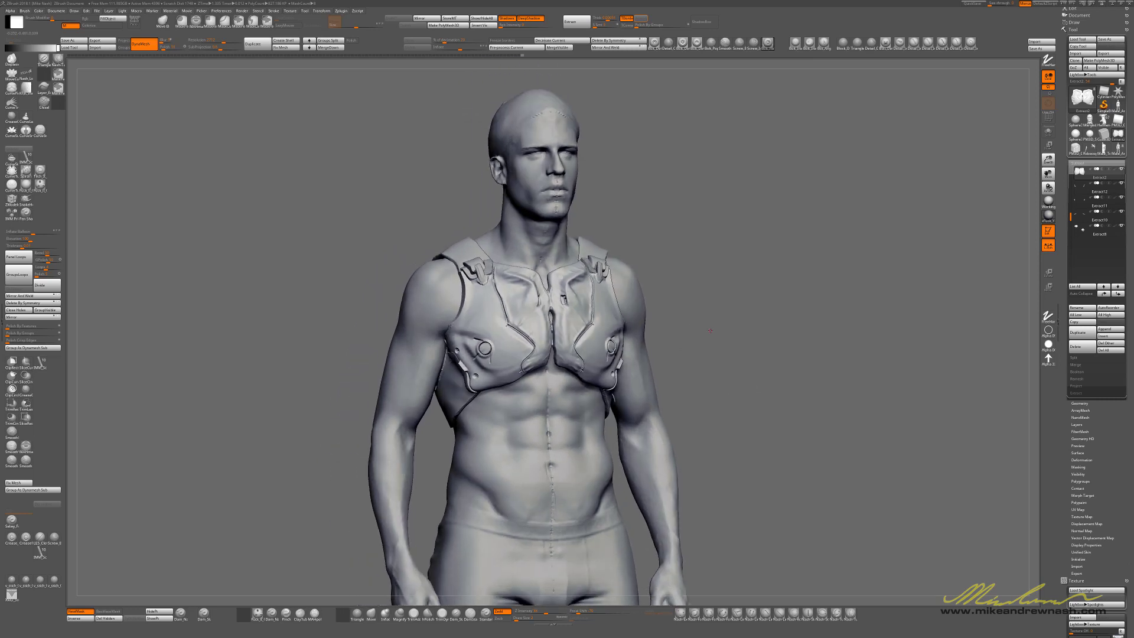